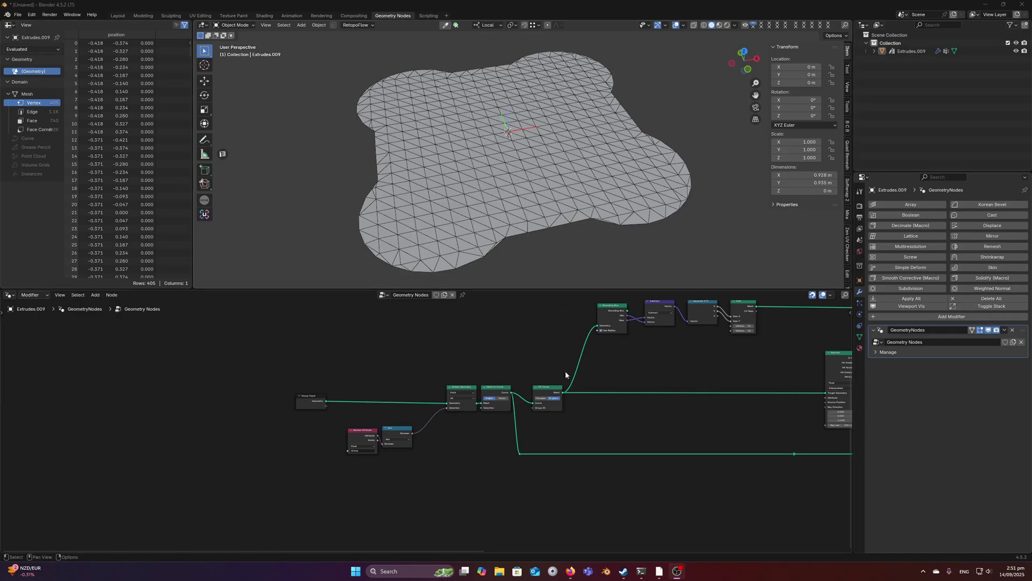
Preview the Fill Curve node's output in the viewport
middle_click_drag(591, 191, 568, 192, "shift")
scroll(489, 376, "up", 3)
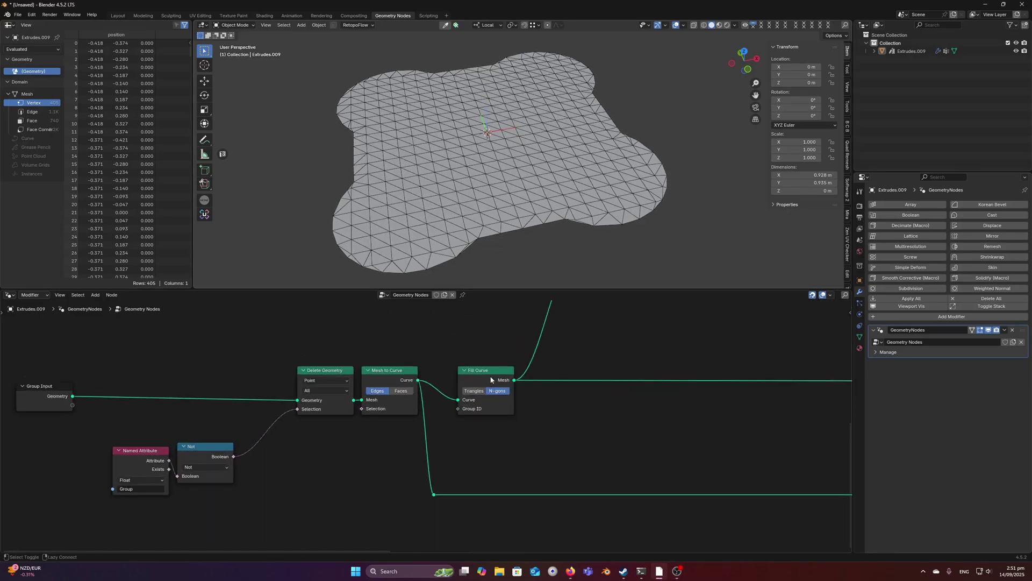
left_click(489, 375, "ctrl+shift")
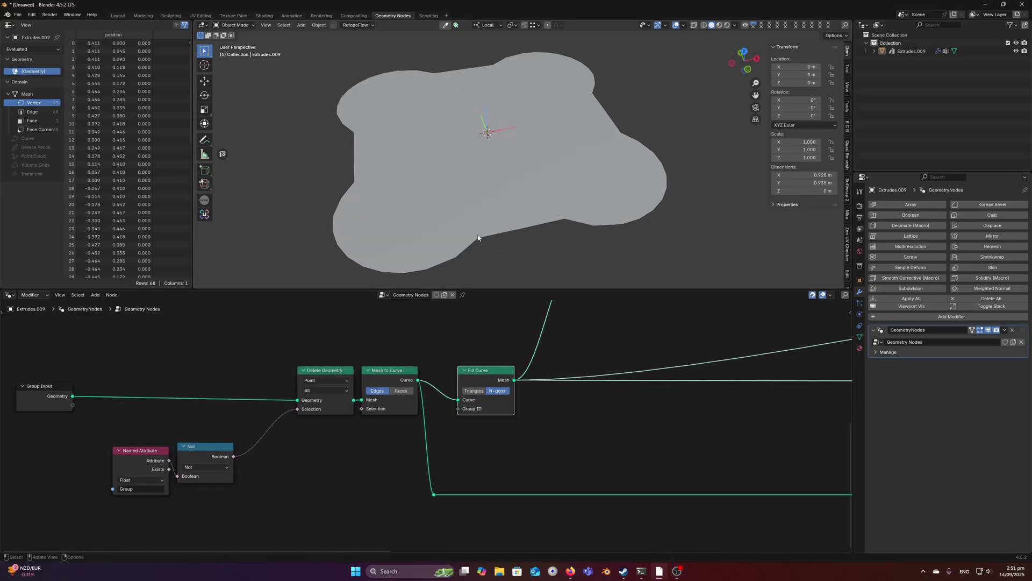
Hide the GeometryNodes modifier in the viewport, select the object, and display its vertex groups
left_click(988, 330)
scroll(525, 184, "down", 1)
left_click(520, 192)
middle_click_drag(519, 193, 507, 193, "shift")
left_click(859, 336)
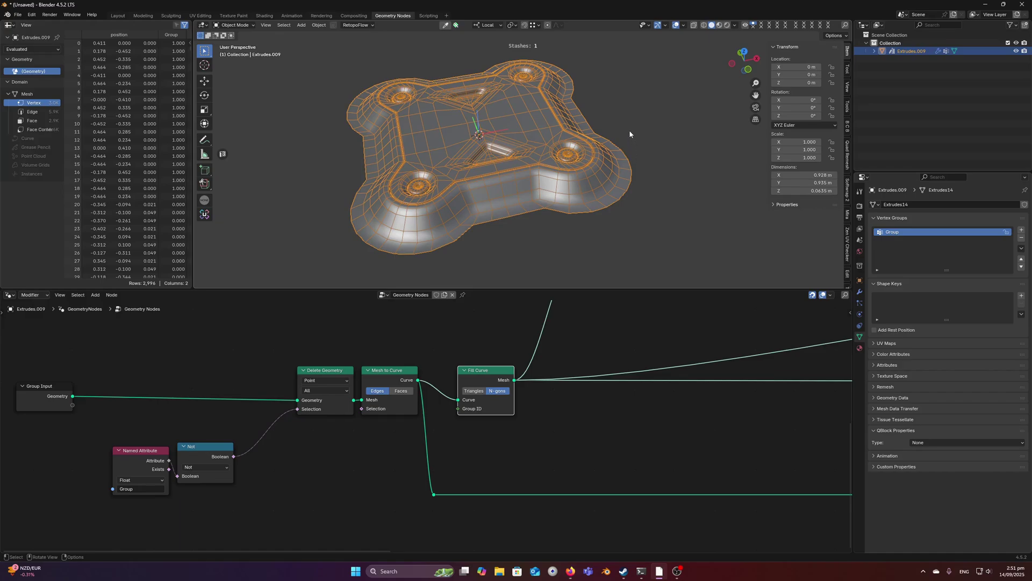
Inspect the boundary selection in Edit Mode, return to Object Mode, and show the GeometryNodes modifier in the viewport again
key("Tab")
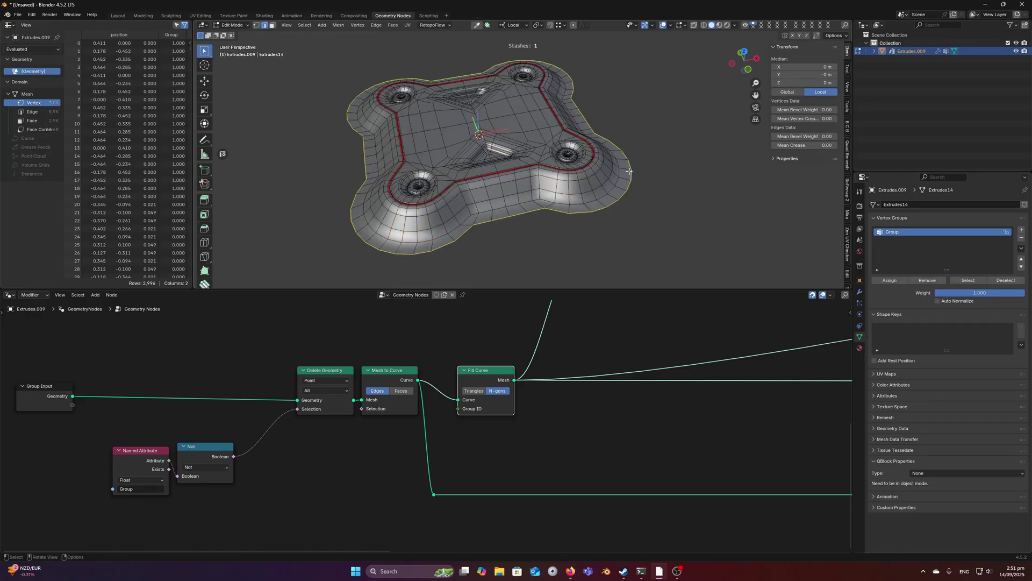
key("Tab")
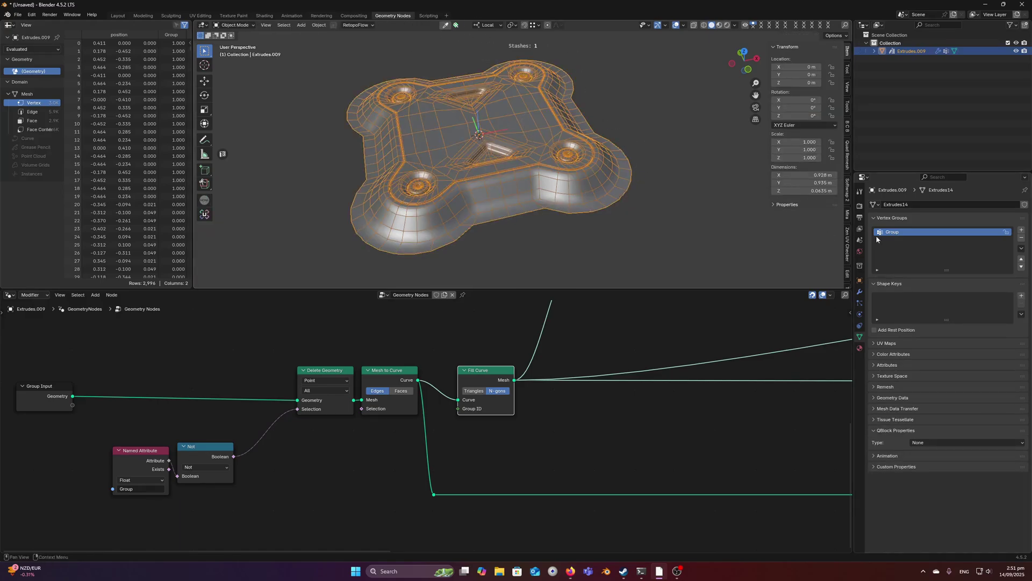
left_click(859, 292)
left_click(988, 330)
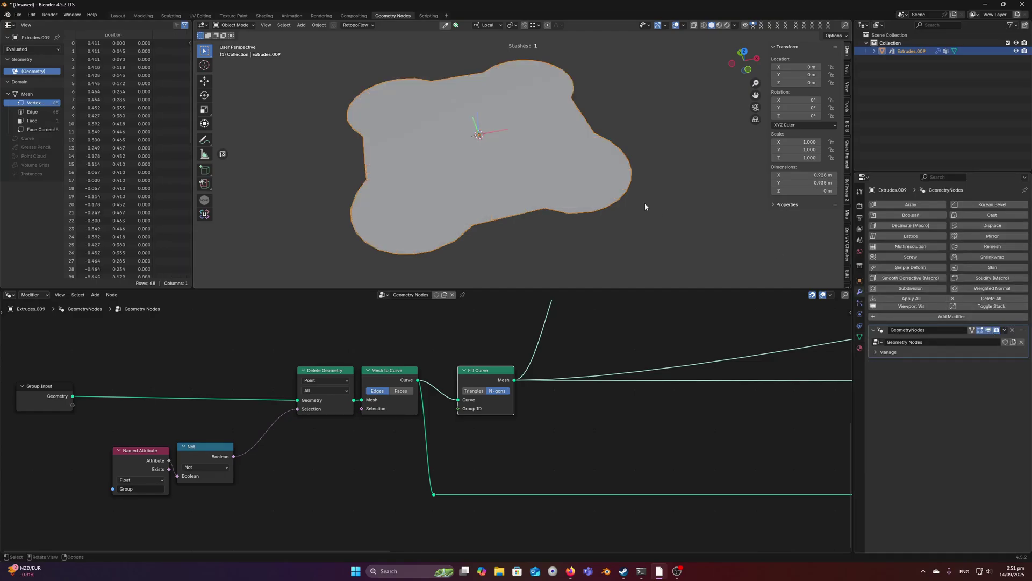
Preview the Group Input node's geometry, followed by the Delete Geometry node's output
middle_click_drag(146, 359, 277, 350)
left_click(186, 387, "ctrl+shift")
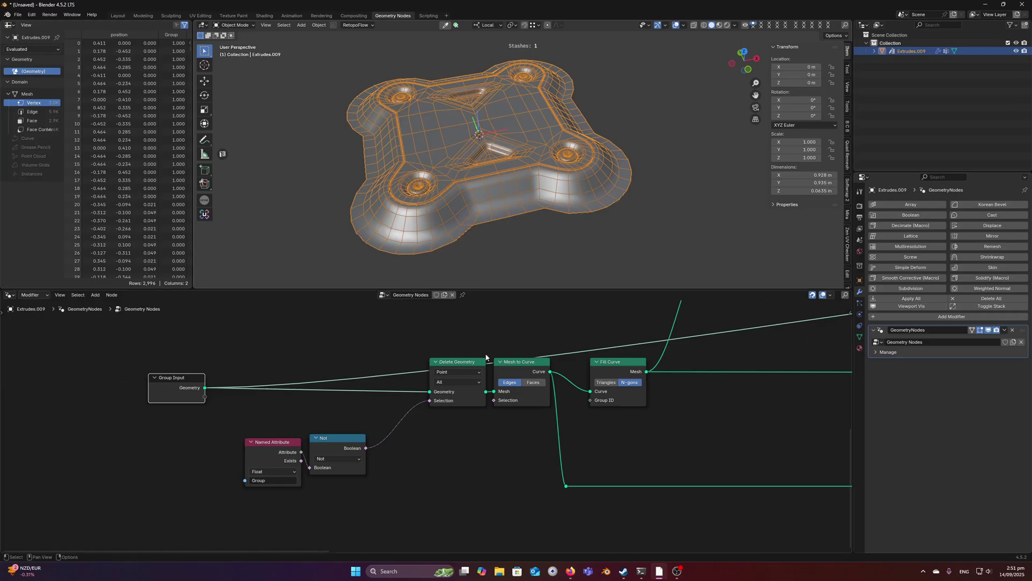
left_click(444, 366, "ctrl+shift")
scroll(364, 396, "up", 2)
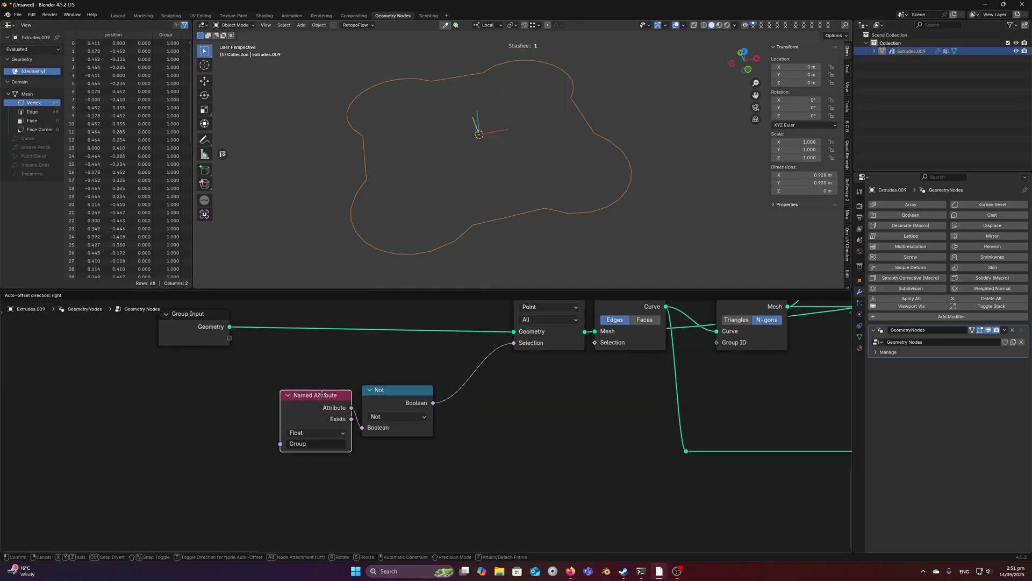
Move the Named Attribute node slightly upward beside the Not node
left_click_drag(323, 403, 323, 393)
middle_click_drag(323, 393, 286, 413)
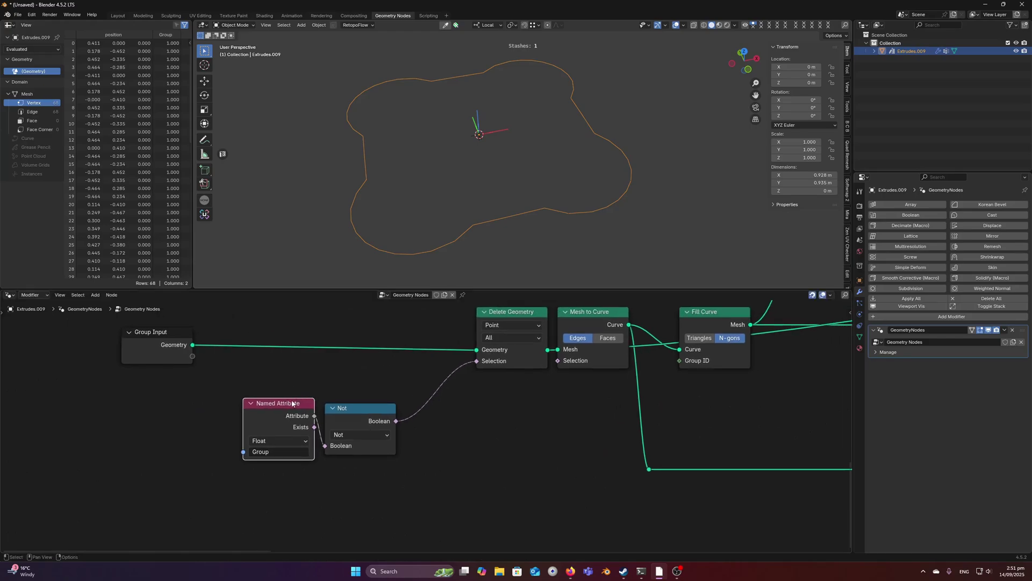
middle_click_drag(498, 321, 475, 347)
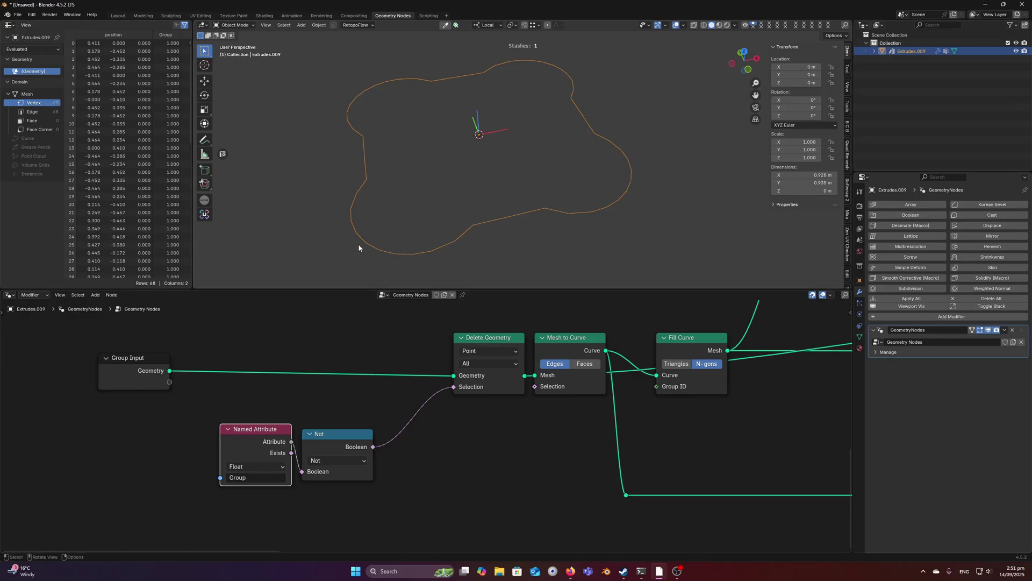
middle_click_drag(565, 344, 423, 355)
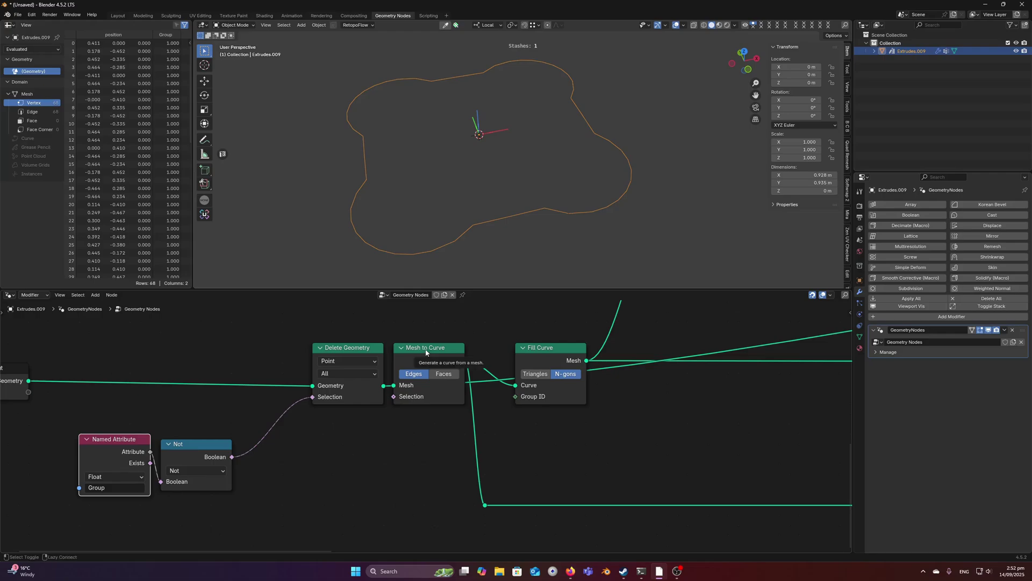
Preview the Mesh to Curve node's output, followed by the Fill Curve node's output
left_click(426, 352, "alt+shift")
scroll(508, 356, "down", 1)
middle_click_drag(509, 356, 382, 375)
scroll(383, 375, "up", 1)
left_click(385, 378, "ctrl+shift")
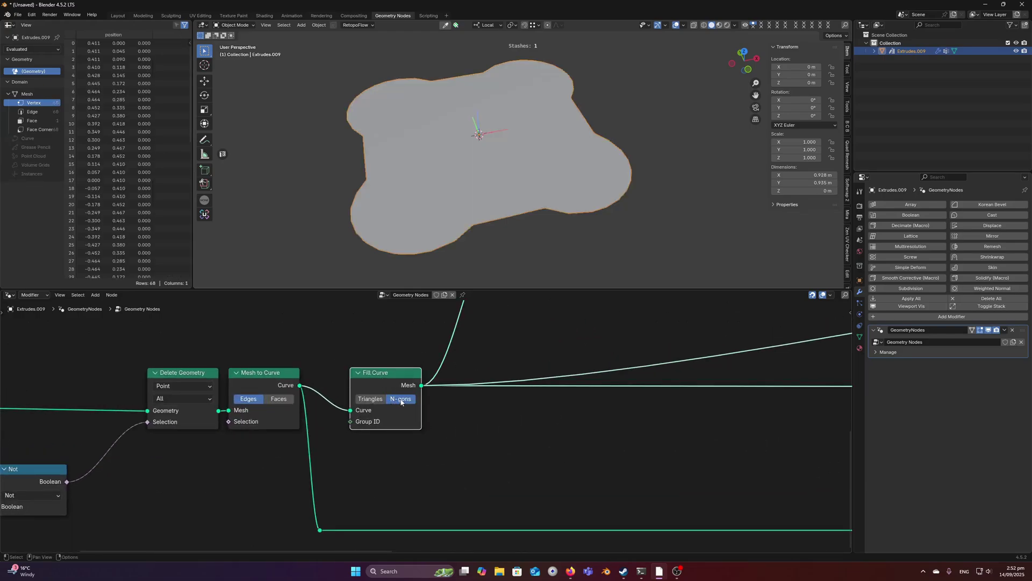
Try the Fill Curve node's Triangles mode and inspect the mesh, returning the node to N-gons
left_click(370, 398)
middle_click_drag(500, 197, 527, 177)
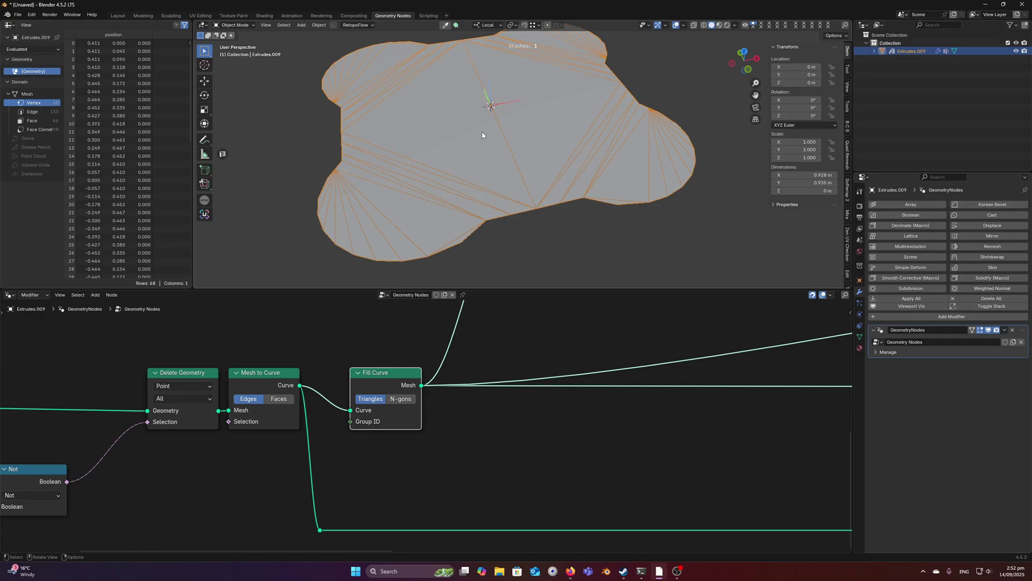
left_click(399, 400)
Preview the Bounding Box node's output and trace one side between two corners with a temporary annotation
scroll(401, 401, "down", 6)
middle_click_drag(504, 334, 458, 454)
scroll(483, 414, "up", 4)
middle_click_drag(508, 373, 486, 380)
scroll(486, 380, "up", 1)
scroll(372, 464, "down", 2)
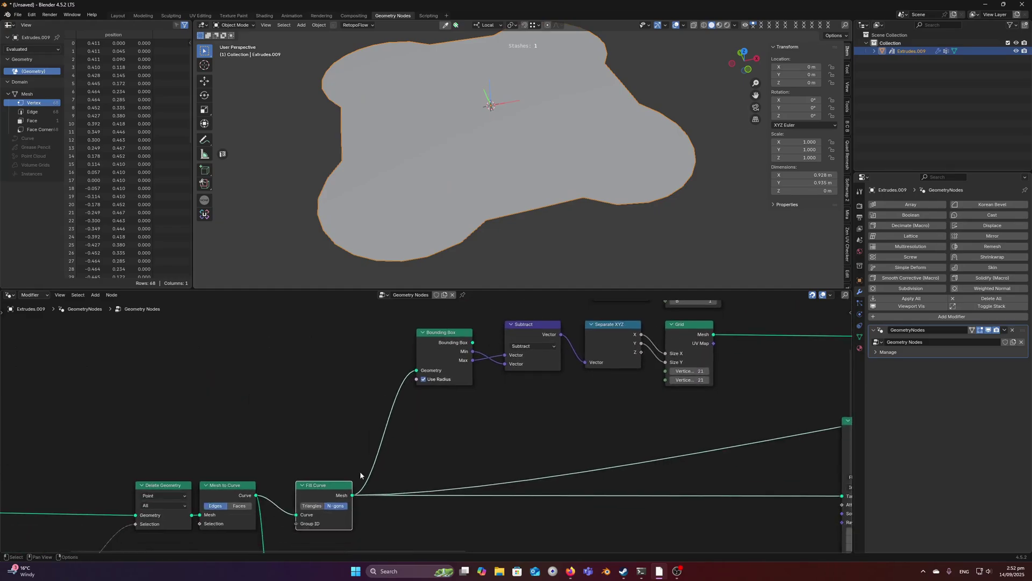
scroll(395, 430, "up", 1)
left_click(411, 400, "ctrl+shift")
scroll(465, 224, "down", 2)
middle_click_drag(466, 224, 470, 241, "shift")
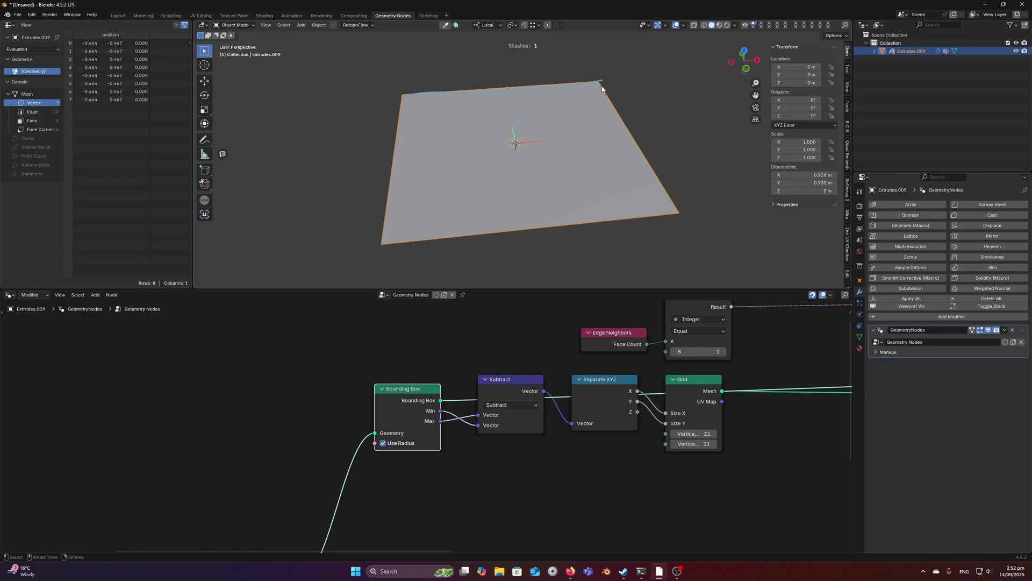
left_click_drag(601, 84, 679, 216)
mouse_move(668, 189)
right_mouse_down()
mouse_move(653, 165)
mouse_move(549, 89)
right_mouse_up()
Select the Separate XYZ node and examine how its X and Y outputs feed the Grid node's Size X and Size Y
mouse_move(598, 367)
middle_mouse_down()
mouse_move(488, 370)
mouse_move(467, 382)
mouse_move(408, 371)
middle_mouse_up()
scroll(500, 382, "up", 3)
scroll(450, 378, "up", 2)
left_click(410, 381)
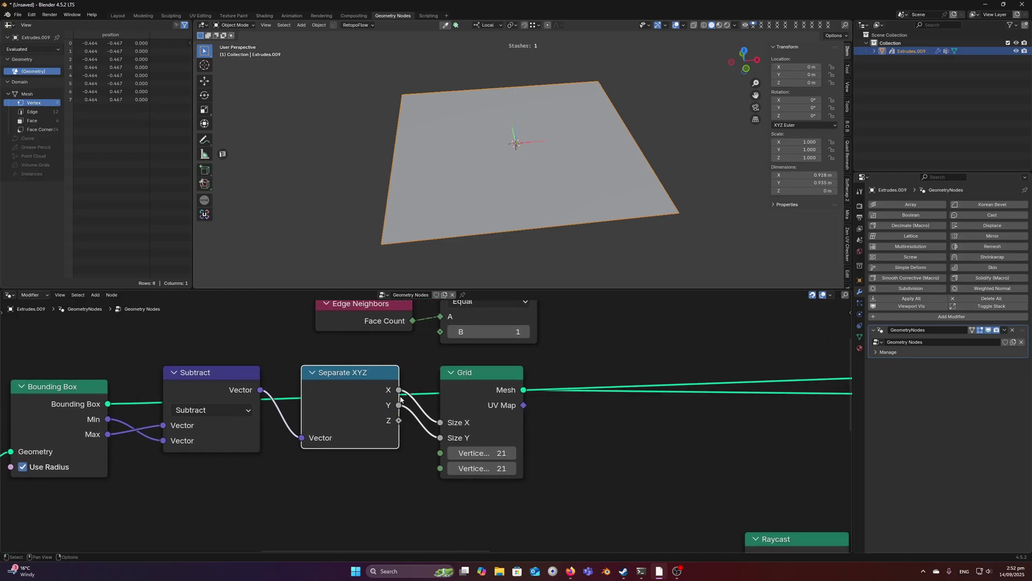
scroll(567, 392, "down", 1)
middle_click_drag(493, 387, 399, 374)
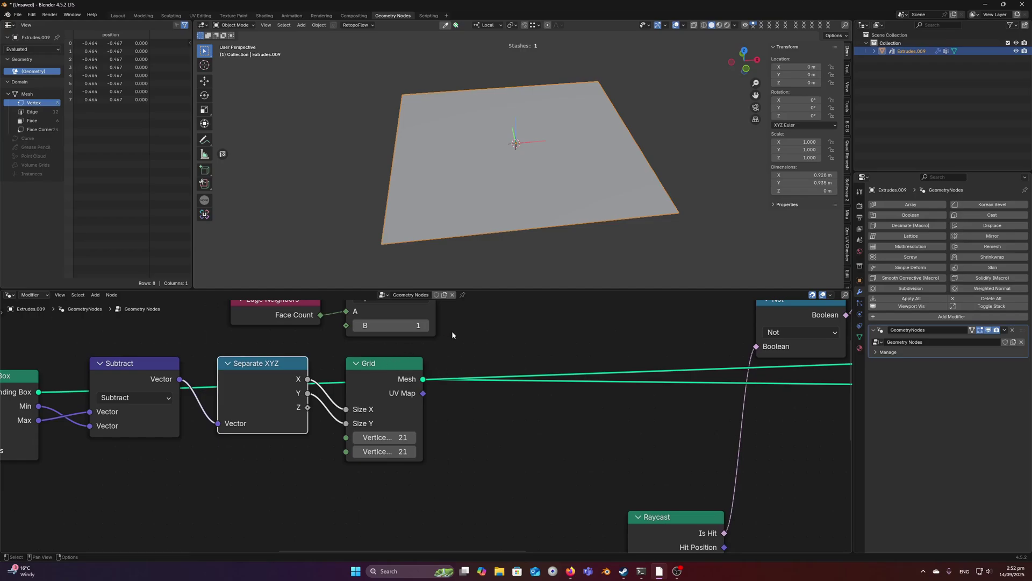
middle_click_drag(493, 455, 513, 414)
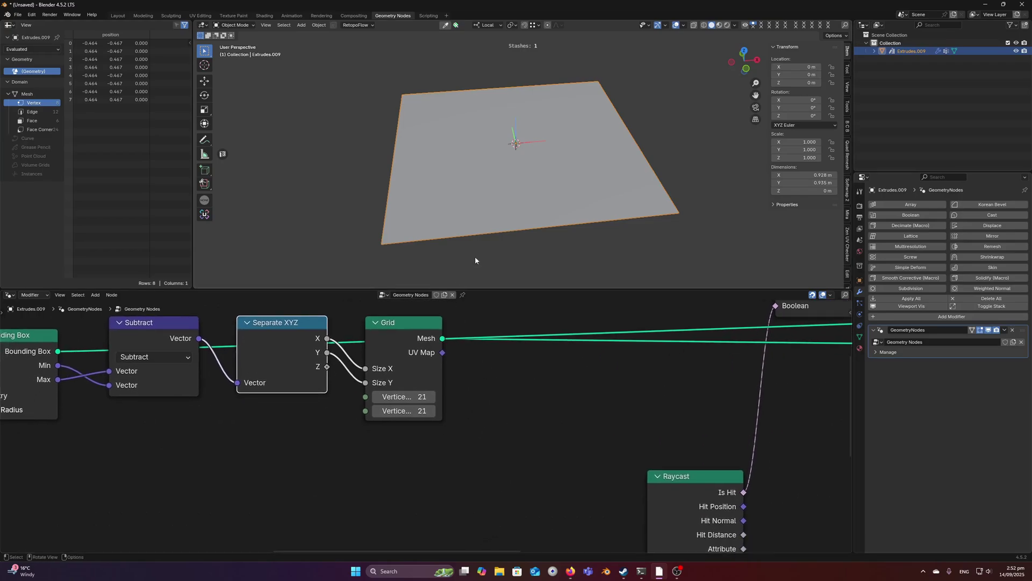
Preview the Grid node's mesh output in the viewport
left_click(397, 328, "alt+shift")
scroll(444, 165, "down", 3)
middle_click_drag(444, 164, 466, 166)
scroll(466, 168, "up", 1)
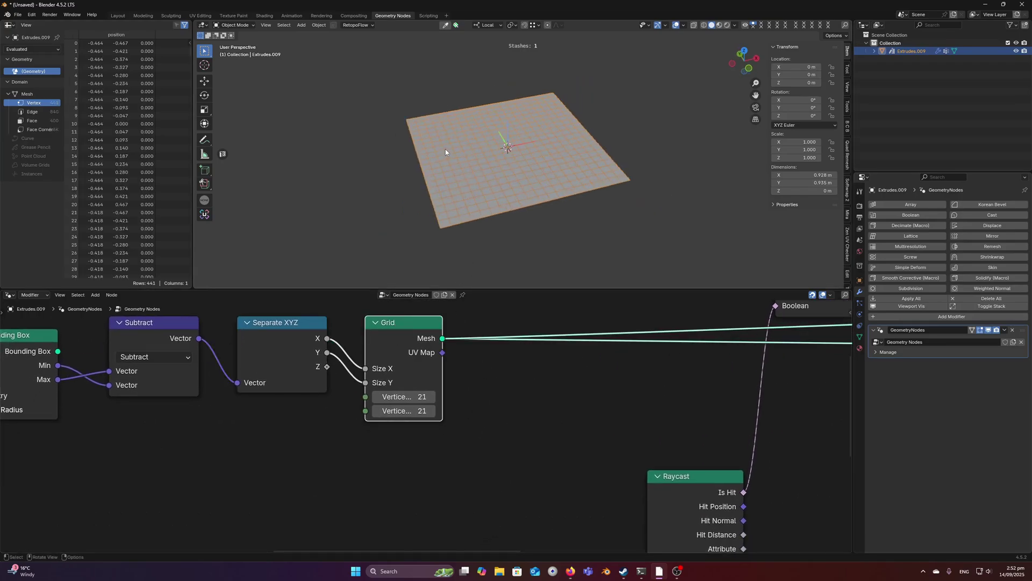
Compare the filled outline with the grid by previewing the Fill Curve node and switching back to the Grid node
scroll(395, 401, "down", 1)
middle_click_drag(389, 418, 477, 380)
scroll(340, 415, "up", 1)
middle_click_drag(349, 424, 423, 378)
left_click(264, 414, "ctrl+shift")
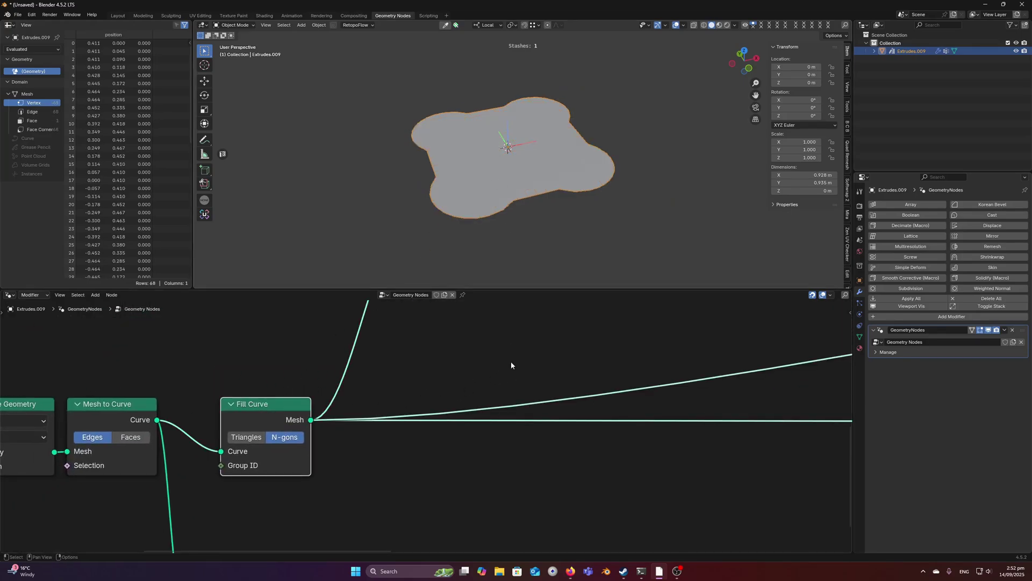
middle_click_drag(512, 362, 261, 521)
left_click(479, 414, "alt+shift")
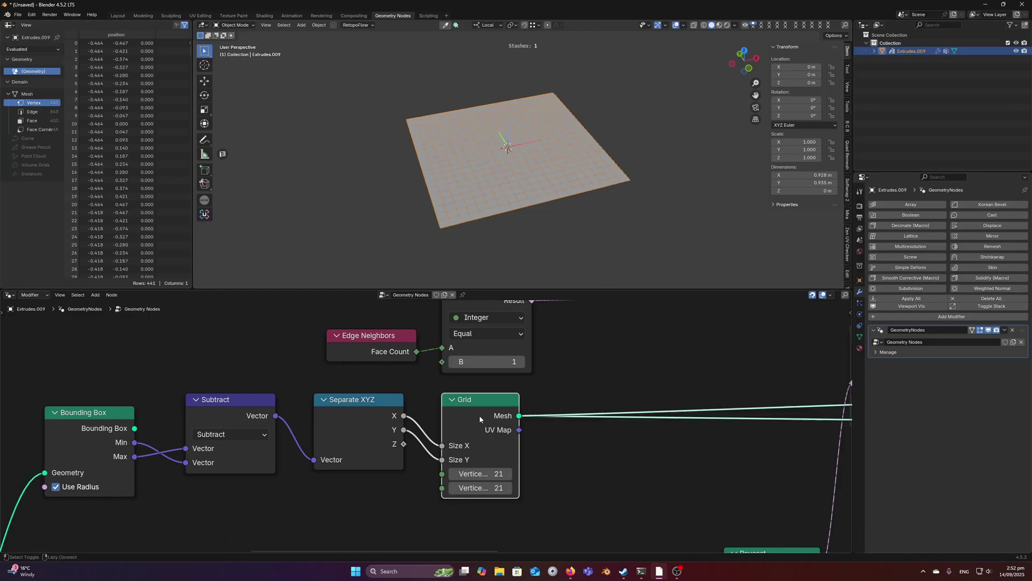
scroll(564, 413, "down", 2)
scroll(527, 404, "right", 4, "ctrl")
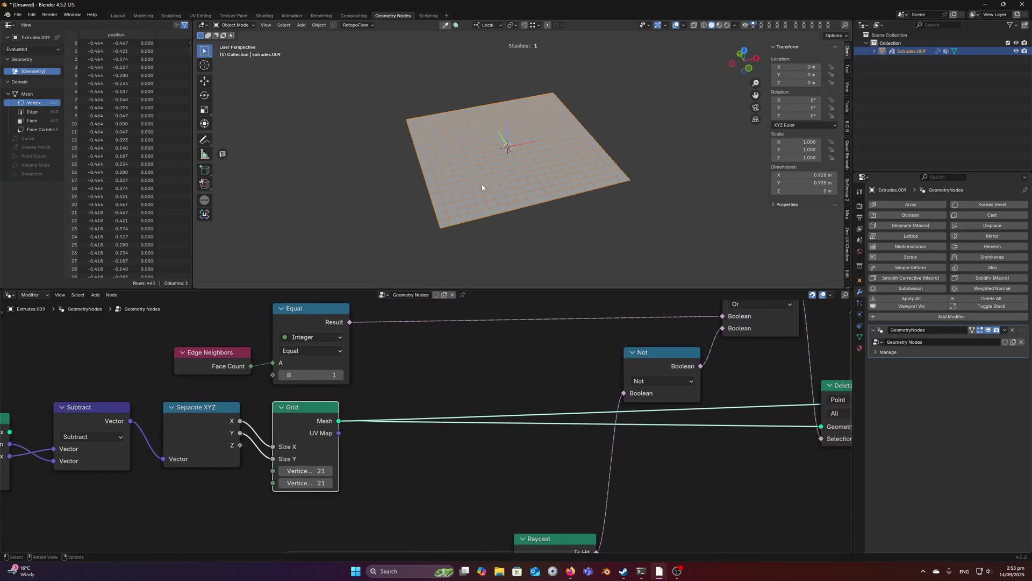
middle_click_drag(455, 130, 456, 134)
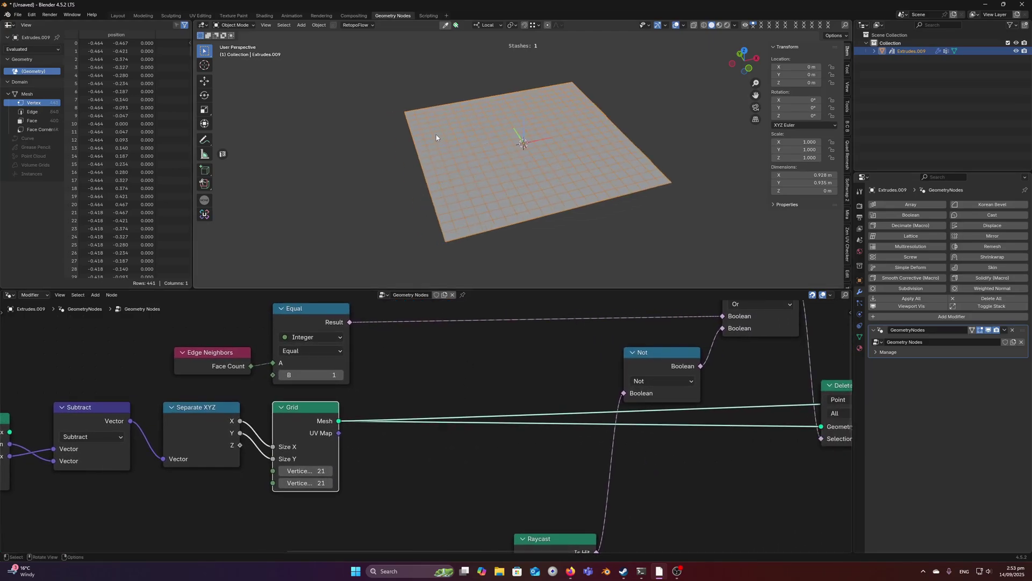
Combine the Fill Curve and Grid meshes with a Join Geometry node and place it between the Grid and Raycast nodes
scroll(373, 445, "down", 2)
middle_click_drag(307, 526, 474, 389)
scroll(484, 356, "down", 2)
right_click_drag(497, 335, 181, 458, "ctrl+shift")
left_click_drag(567, 382, 590, 369)
scroll(454, 181, "up", 3)
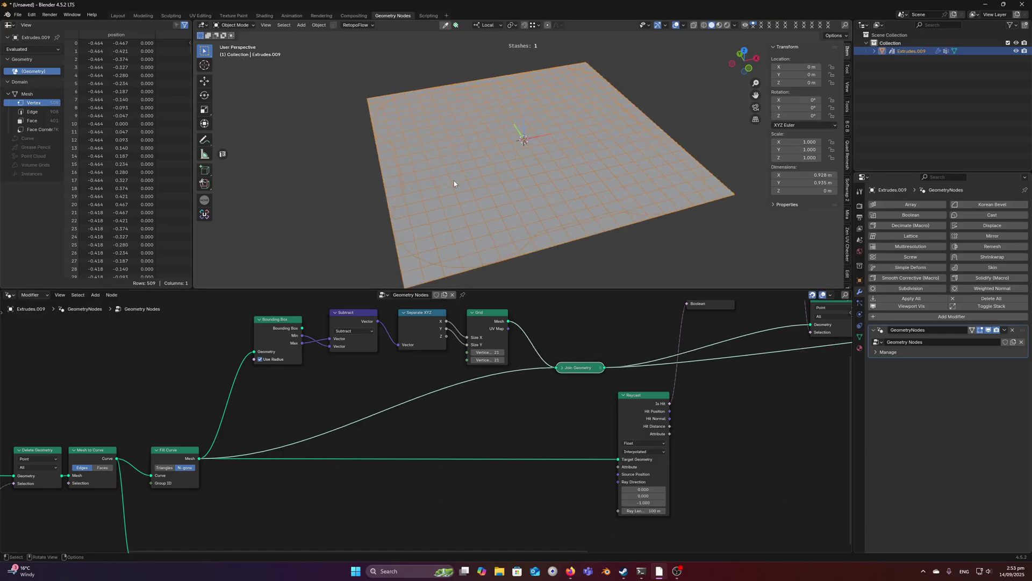
Examine where the filled outline overlaps the grid around the grid's corner in the viewport
middle_click_drag(452, 195, 451, 186)
scroll(408, 180, "up", 2)
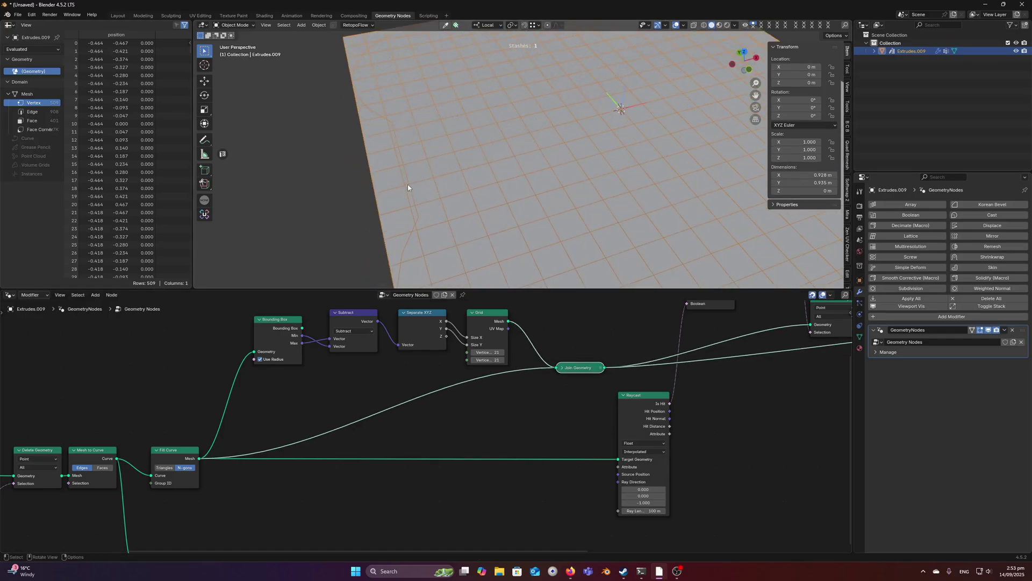
scroll(408, 183, "down", 2)
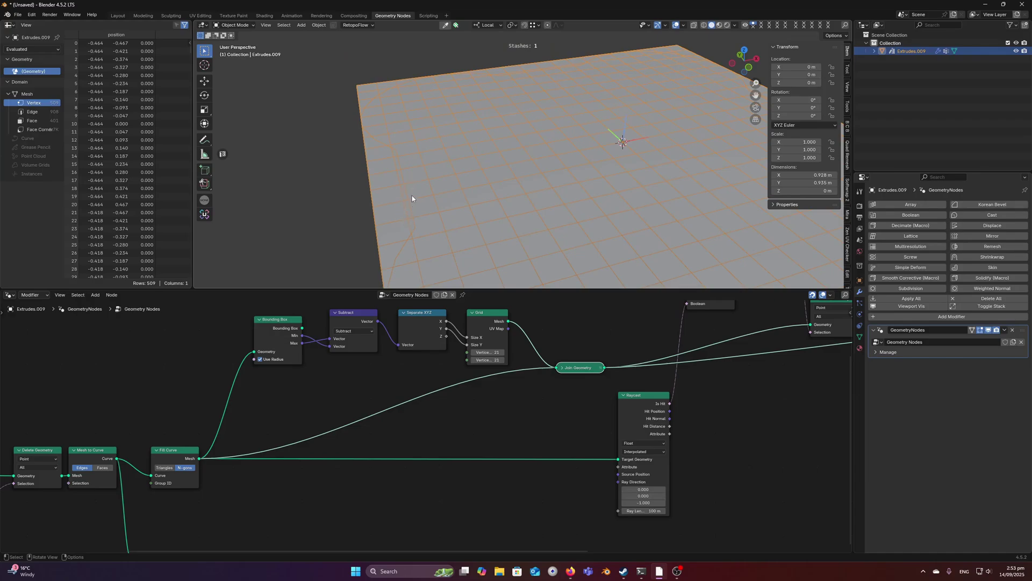
scroll(385, 194, "down", 2)
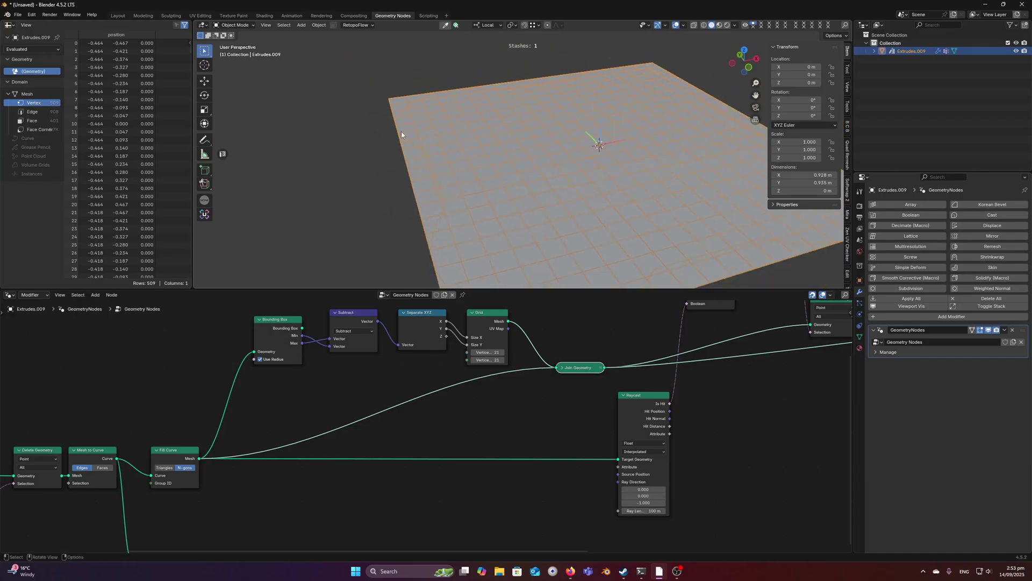
middle_click_drag(401, 131, 404, 142)
middle_click_drag(404, 142, 505, 185, "shift")
scroll(499, 146, "up", 2)
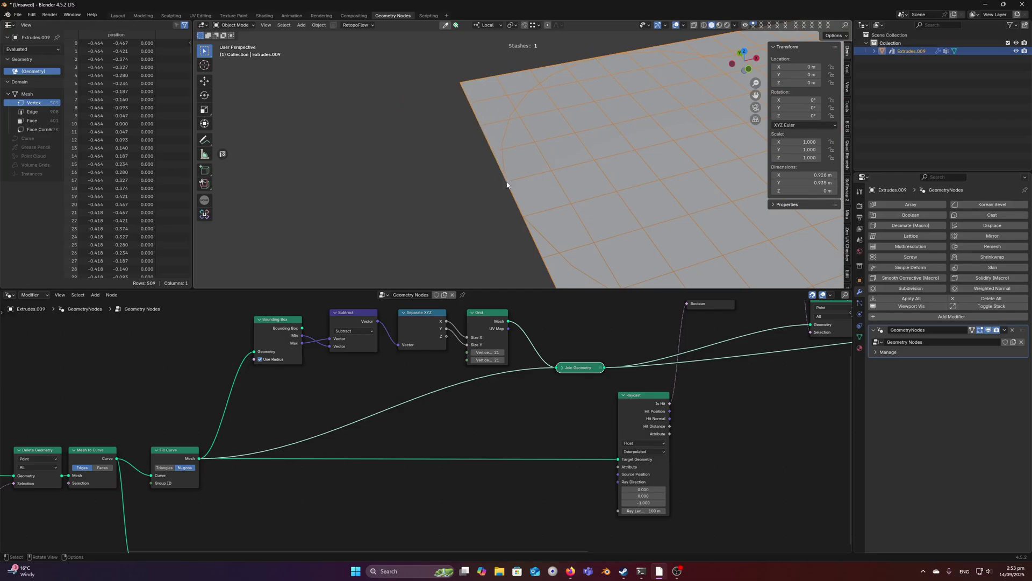
Mark areas outside and inside the filled outline on the grid with annotations, and erase the marks
key("d")
left_click_drag(507, 182, 520, 218)
key("d")
mouse_move(523, 213)
right_mouse_down()
mouse_move(534, 203)
mouse_move(514, 182)
right_mouse_up()
left_click(535, 139)
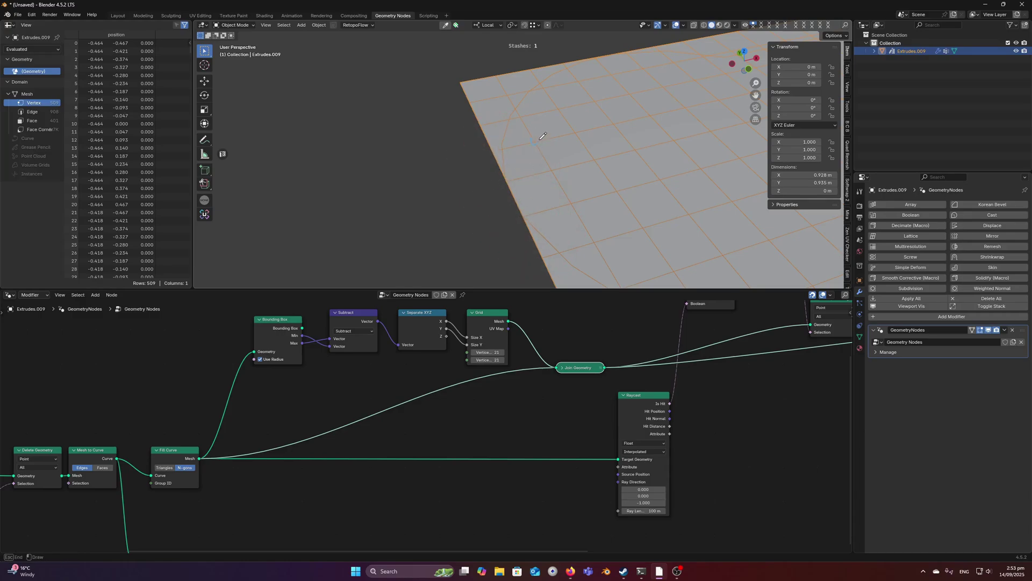
left_click(593, 160)
left_click(612, 124)
left_click(576, 133)
right_click_drag(587, 128, 537, 131)
Delete the Join Geometry node, reconnect the Grid's Mesh to the Delete Geometry node's Geometry input, and preview the Grid
scroll(558, 104, "down", 2)
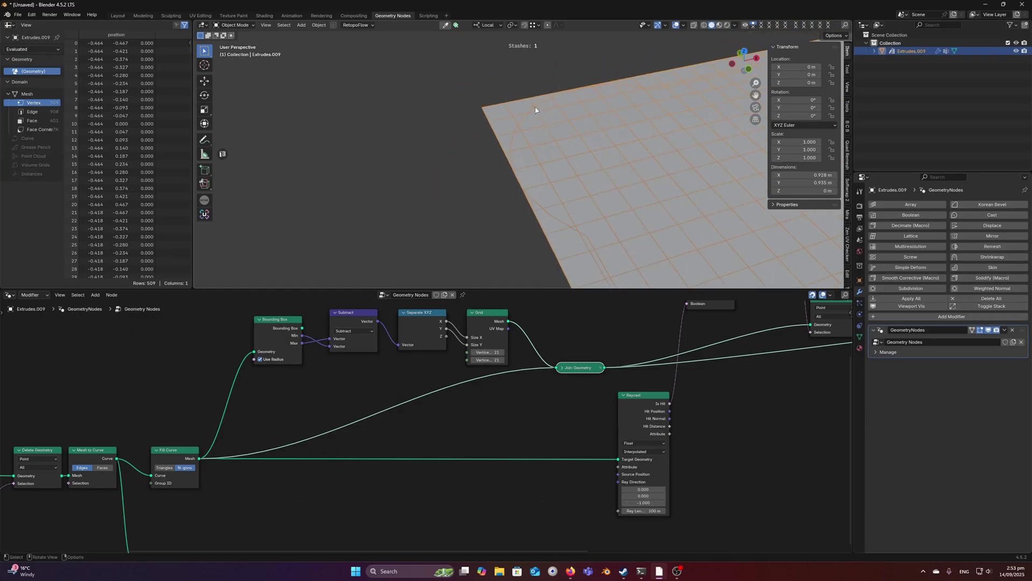
scroll(534, 377, "down", 3)
middle_click_drag(545, 377, 457, 394)
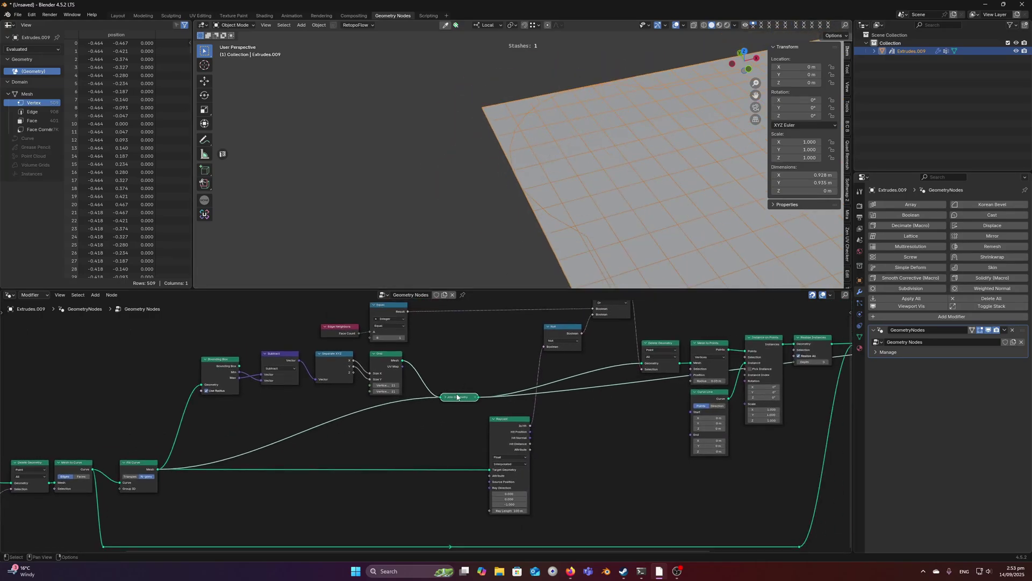
key("x")
scroll(471, 377, "up", 1)
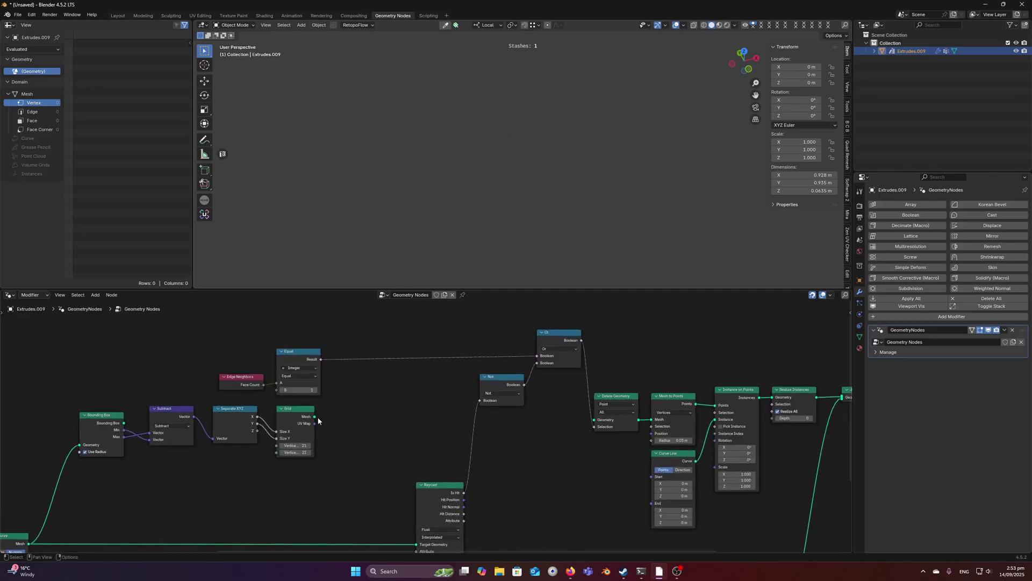
left_click_drag(315, 416, 594, 419)
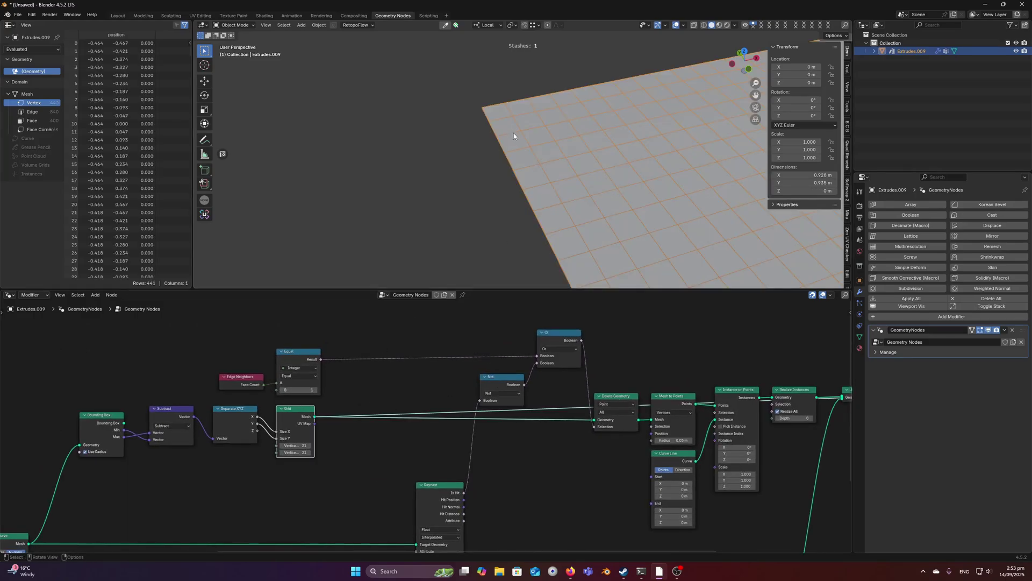
Mark one outer edge of the grid and its adjoining face with annotations, and erase the marks
scroll(363, 372, "up", 2)
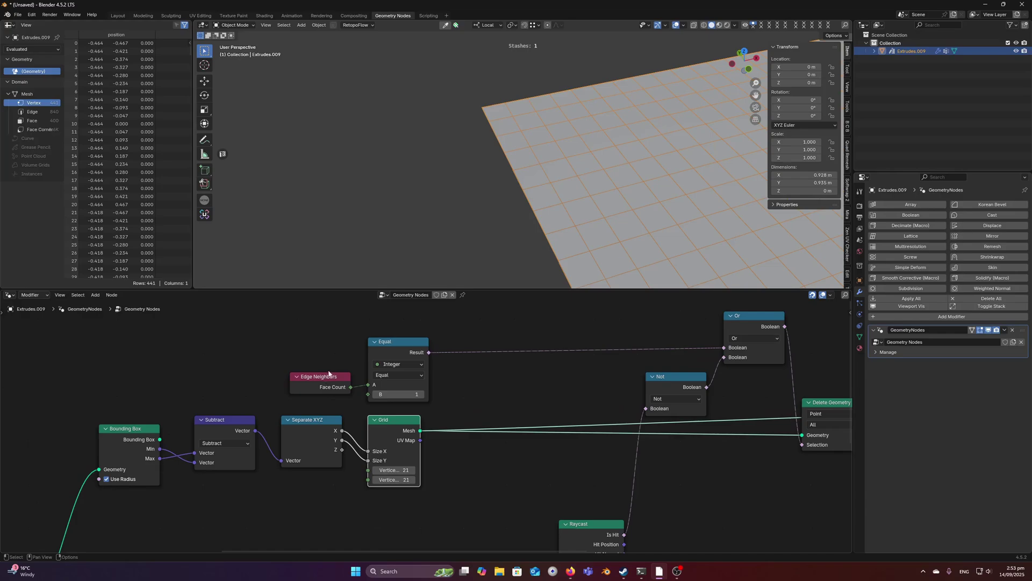
middle_click_drag(518, 103, 553, 161)
middle_click_drag(435, 308, 440, 328)
scroll(444, 231, "up", 2)
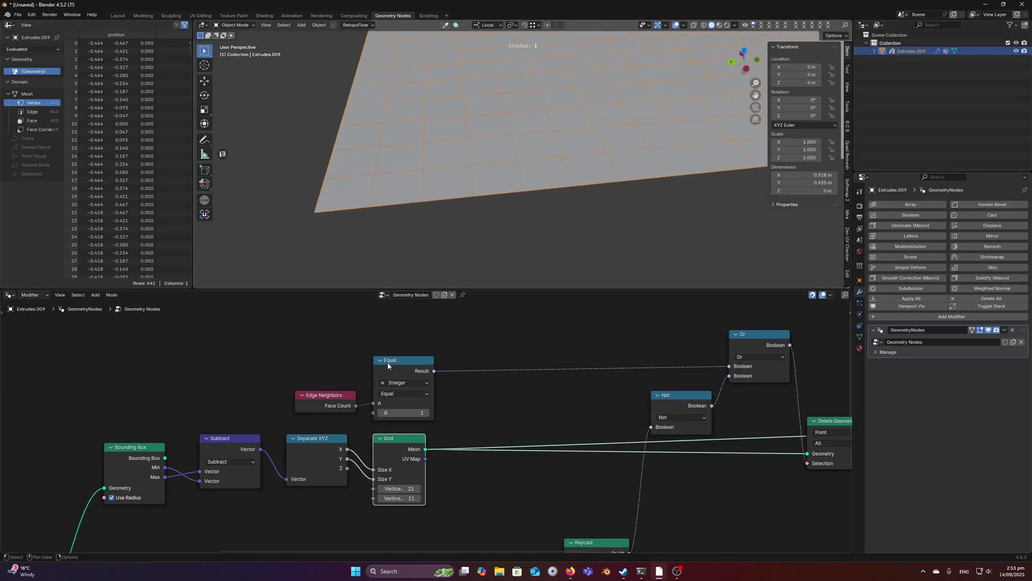
middle_click_drag(462, 226, 520, 209)
mouse_move(520, 209)
left_mouse_down()
mouse_move(454, 206)
mouse_move(507, 205)
mouse_move(481, 177)
left_mouse_up()
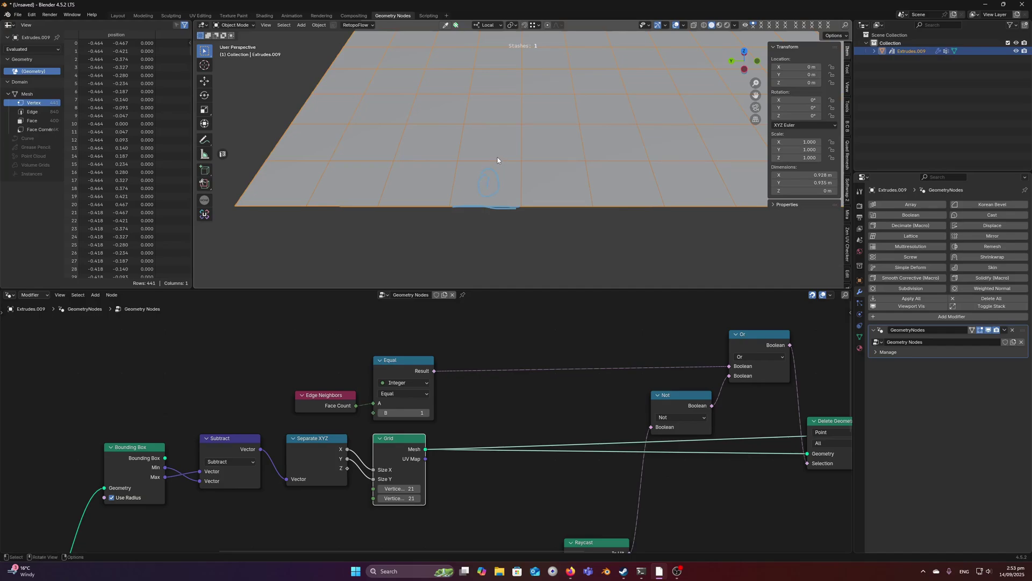
key("ctrl+z")
key("ctrl+z")
key("ctrl+z")
Preview the Equal node's Result on the Grid mesh with a Viewer node, and delete the Viewer
left_click(404, 366)
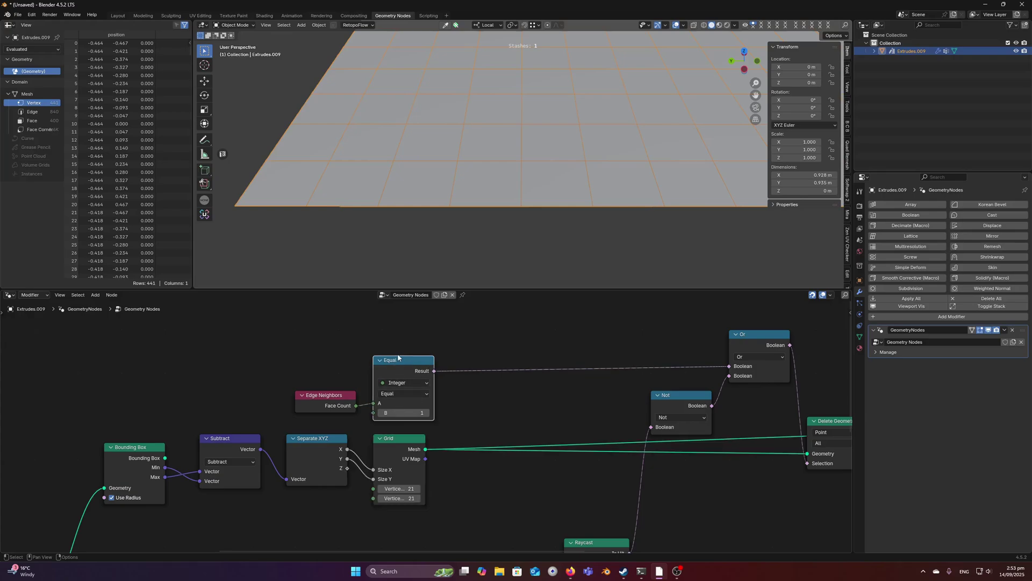
scroll(431, 374, "down", 2)
middle_click_drag(431, 376, 410, 375)
left_click(393, 436, "ctrl+shift")
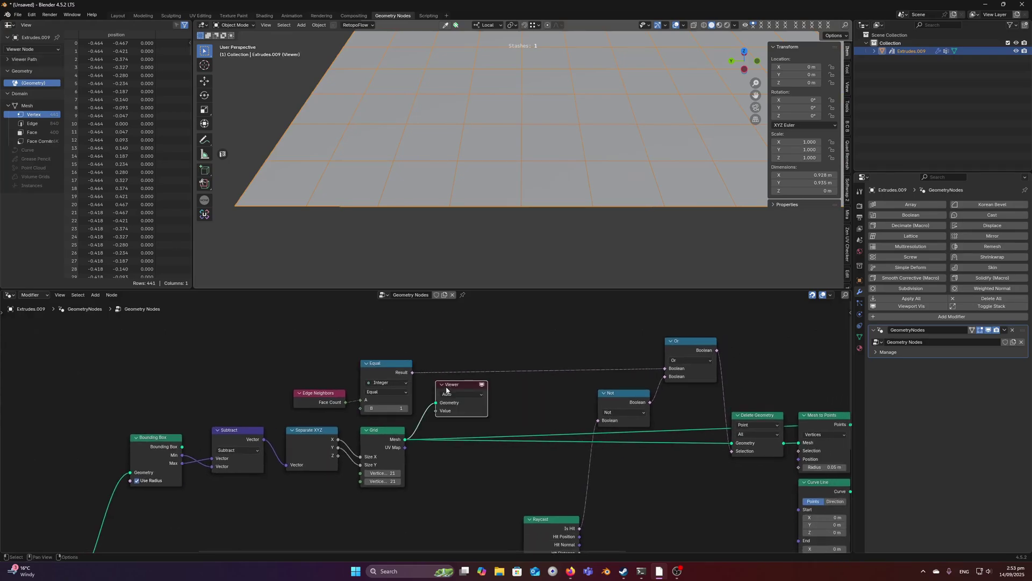
left_click(413, 371, "ctrl+shift")
middle_click_drag(479, 156, 538, 215)
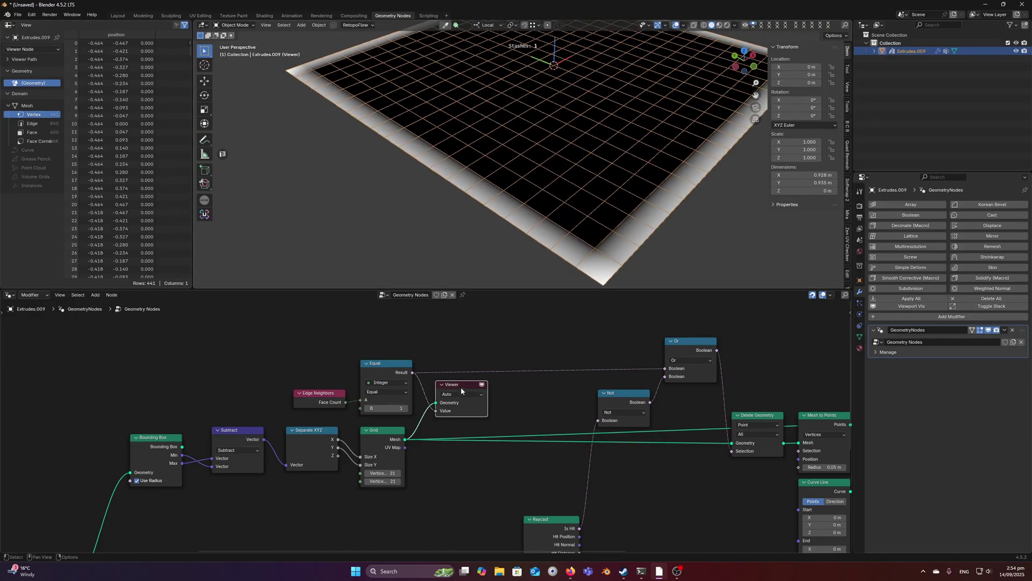
key("x")
scroll(463, 384, "down", 1)
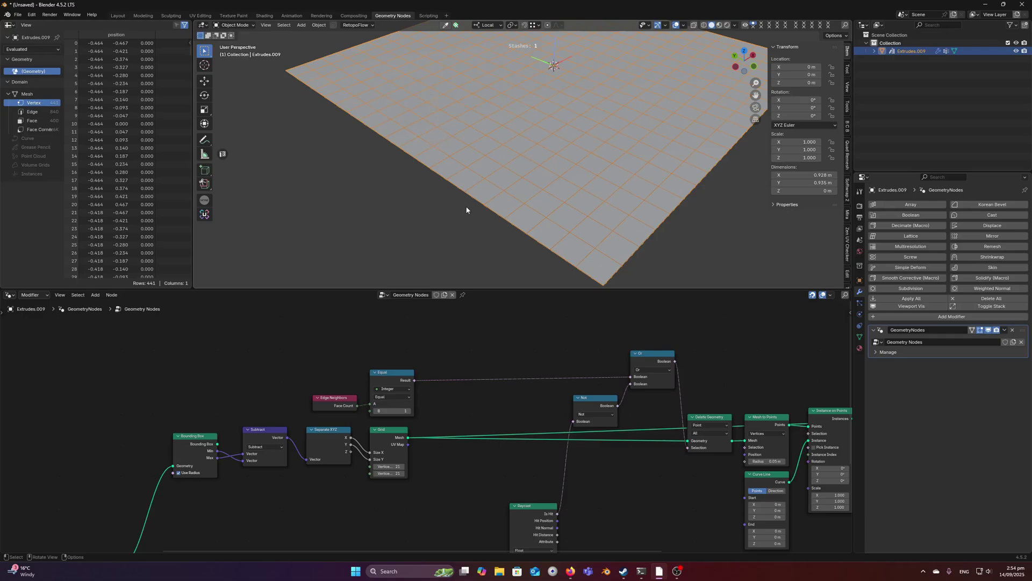
Illustrate the Raycast node's downward Ray Direction with four annotated arrows through the grid, and erase the arrows
scroll(435, 123, "down", 3)
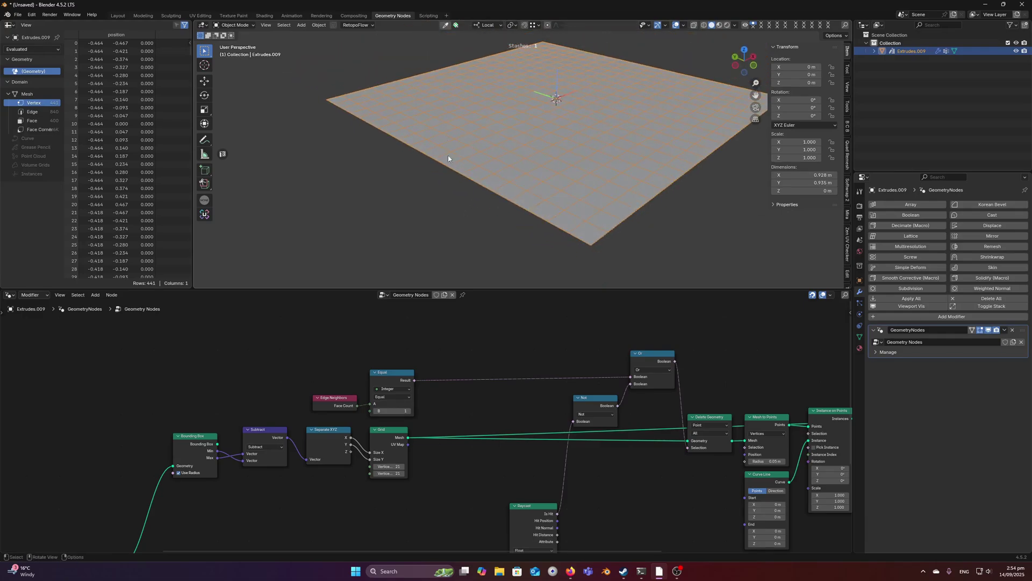
middle_click_drag(502, 422, 474, 306)
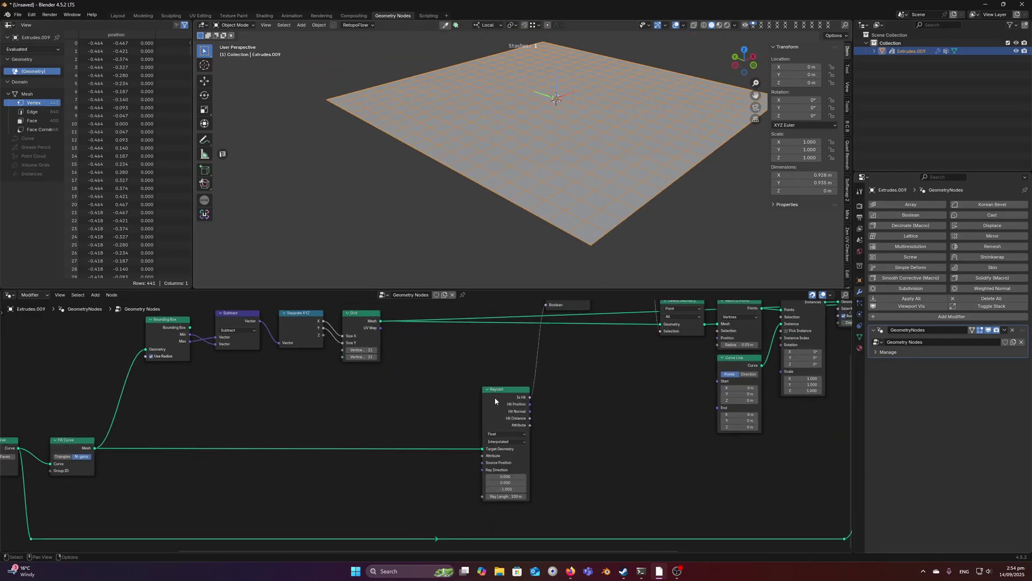
scroll(469, 427, "up", 5)
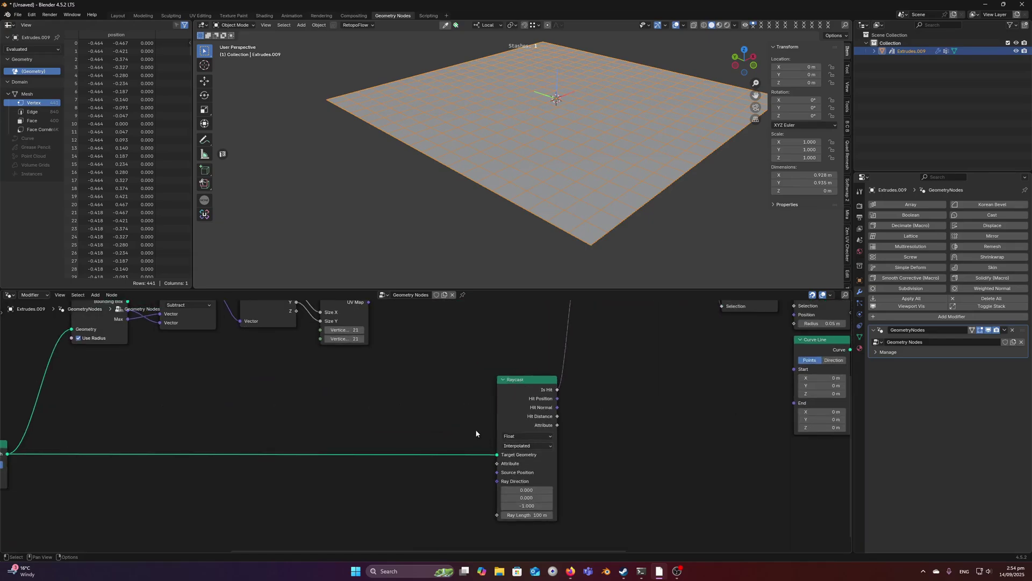
scroll(430, 406, "up", 2)
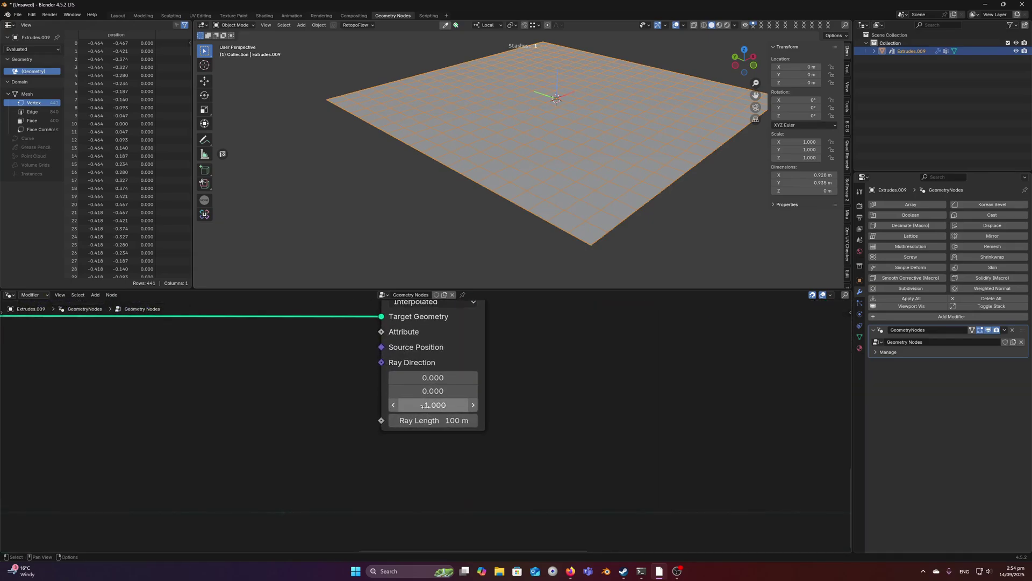
middle_click_drag(489, 143, 506, 115)
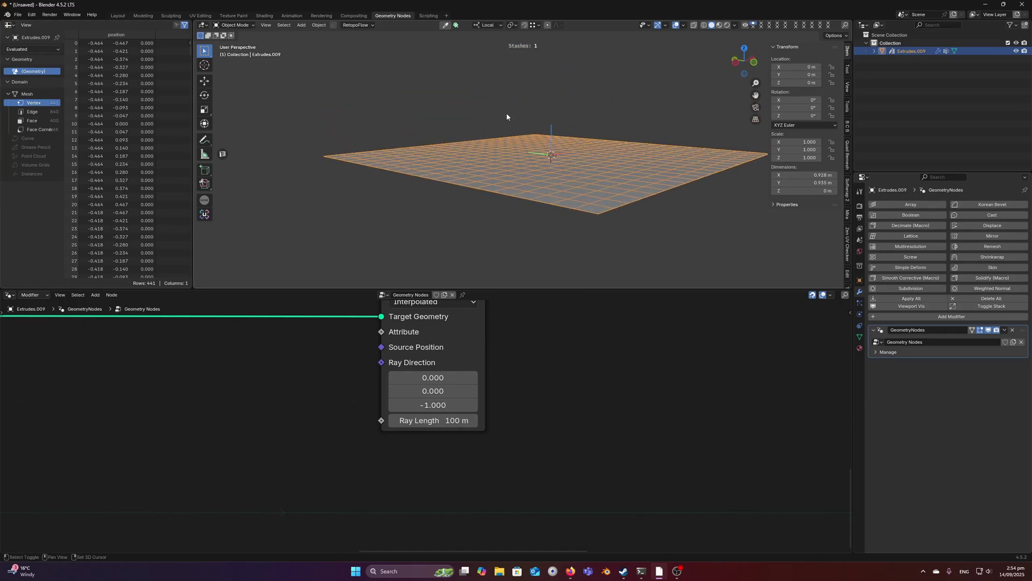
left_click_drag(553, 103, 568, 173)
left_click_drag(497, 116, 516, 181)
left_click_drag(632, 117, 657, 175)
mouse_move(436, 129)
left_mouse_down()
mouse_move(440, 200)
mouse_move(457, 180)
left_mouse_up()
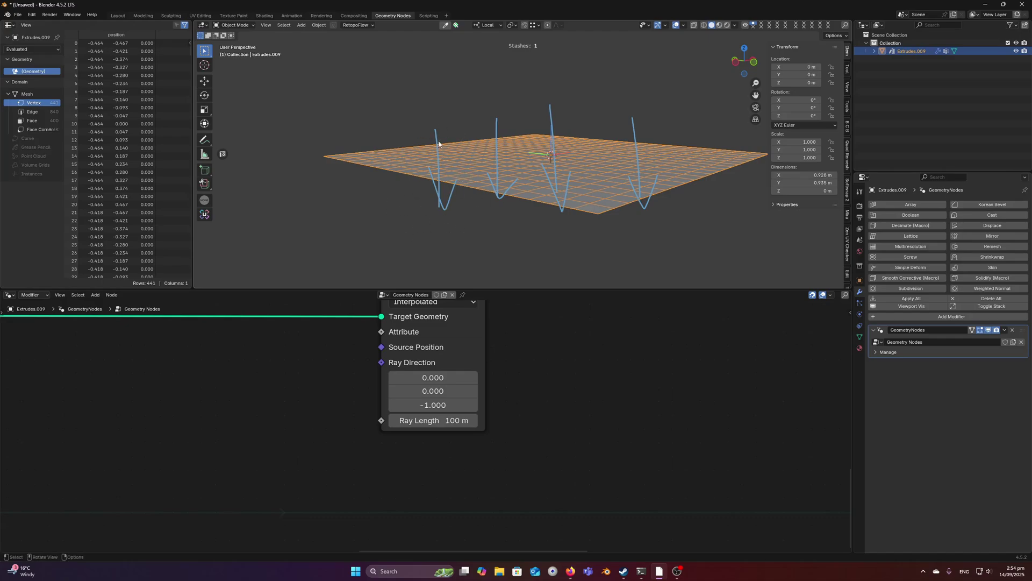
mouse_move(436, 135)
right_mouse_down()
mouse_move(692, 170)
mouse_move(672, 126)
mouse_move(589, 103)
right_mouse_up()
Sketch a long annotation line below the grid with strokes between it and the grid, and undo the annotations
middle_click_drag(517, 160, 528, 146)
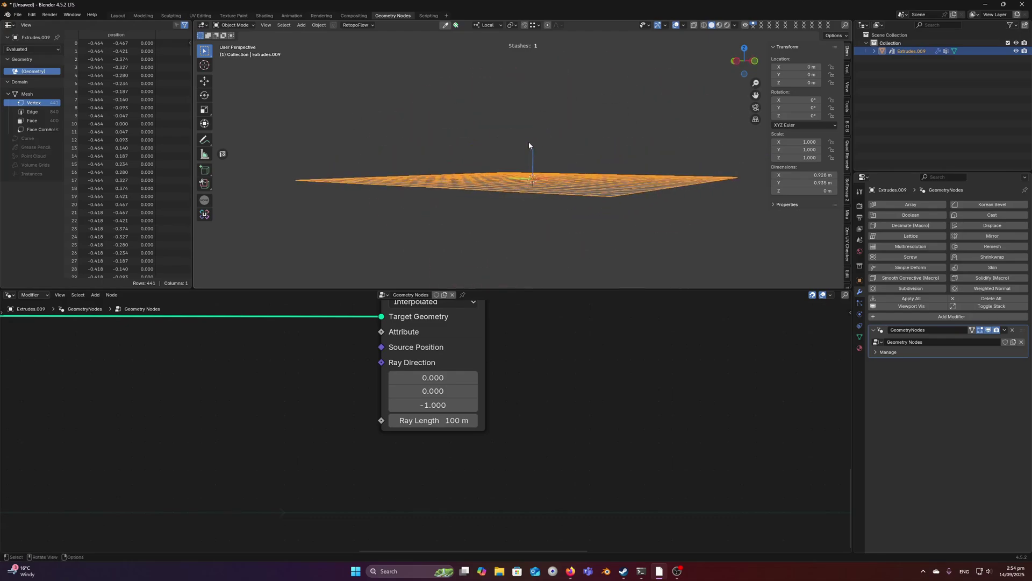
middle_click_drag(545, 184, 547, 149)
left_click_drag(689, 173, 322, 178)
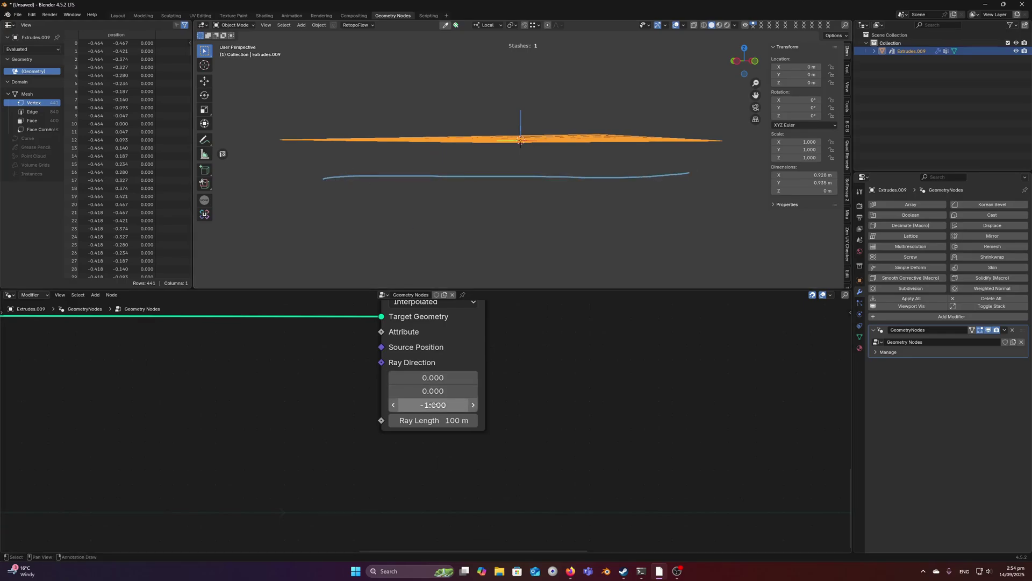
left_click_drag(442, 179, 441, 143)
left_click_drag(429, 152, 503, 178)
key("ctrl+z")
key("ctrl+z")
key("ctrl+z")
key("ctrl+z")
key("ctrl+z")
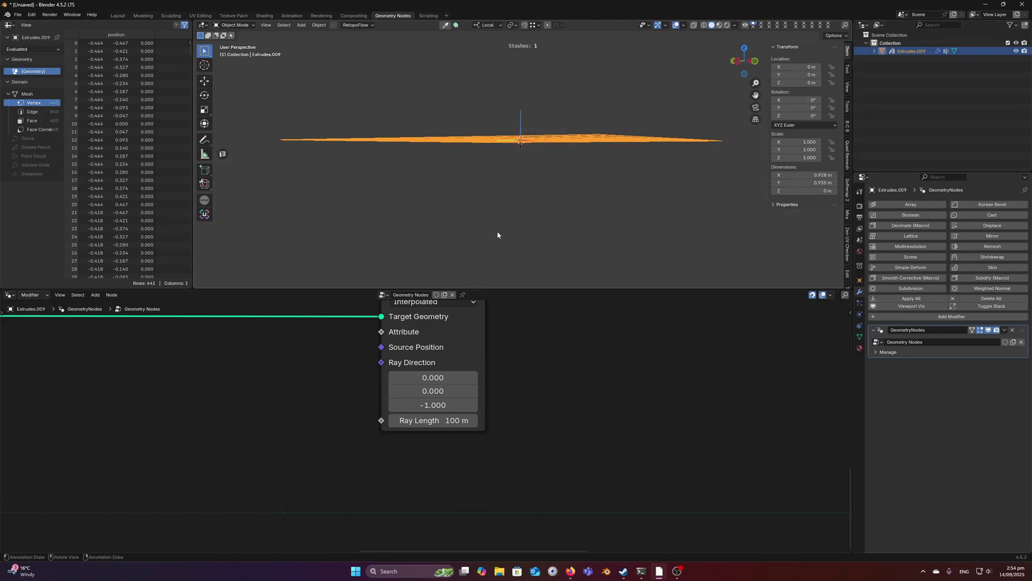
Examine the Raycast node's Is Hit output and its link to the Not node
middle_click_drag(533, 145, 530, 186)
scroll(432, 414, "down", 6)
middle_click_drag(527, 321, 496, 408)
scroll(496, 407, "up", 3)
middle_click_drag(499, 367, 495, 404)
left_click(429, 404)
scroll(428, 406, "down", 2)
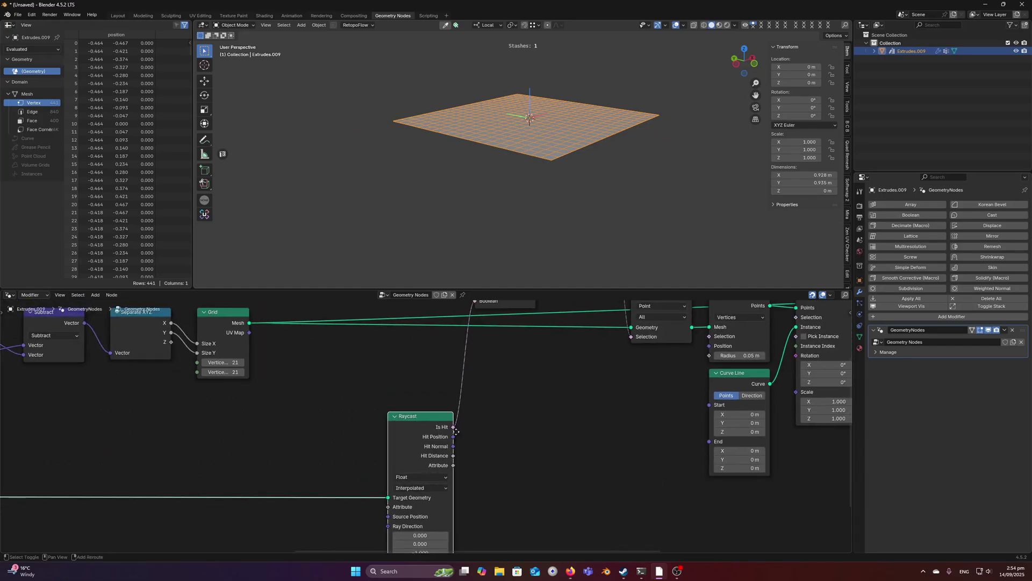
scroll(451, 433, "up", 1)
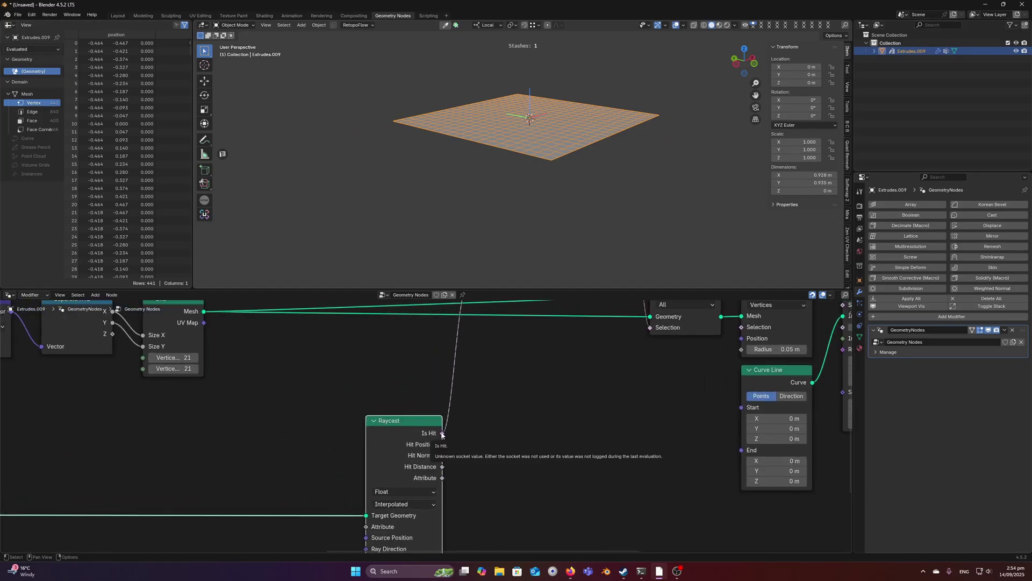
scroll(442, 434, "down", 2)
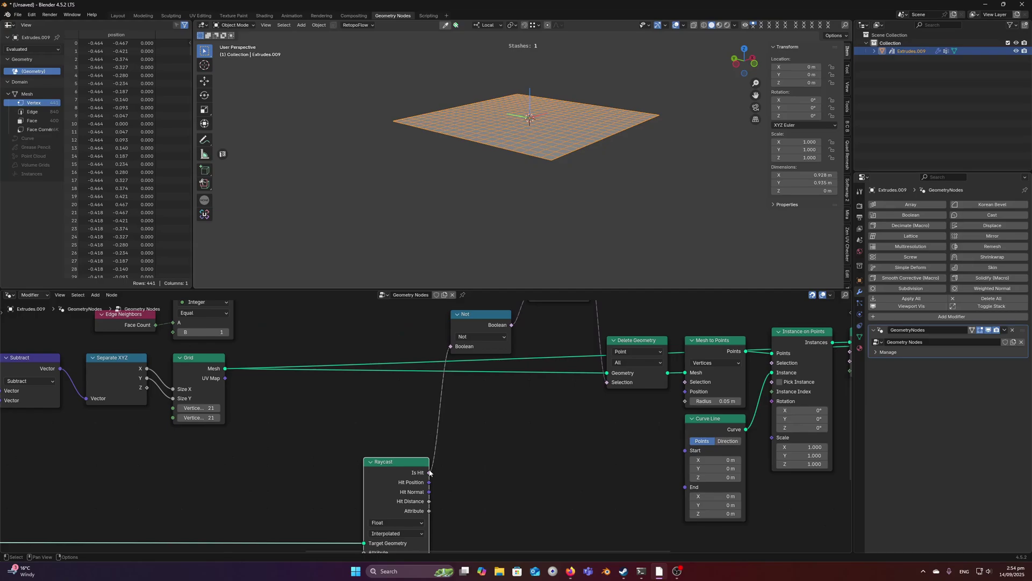
middle_click_drag(445, 448, 444, 453)
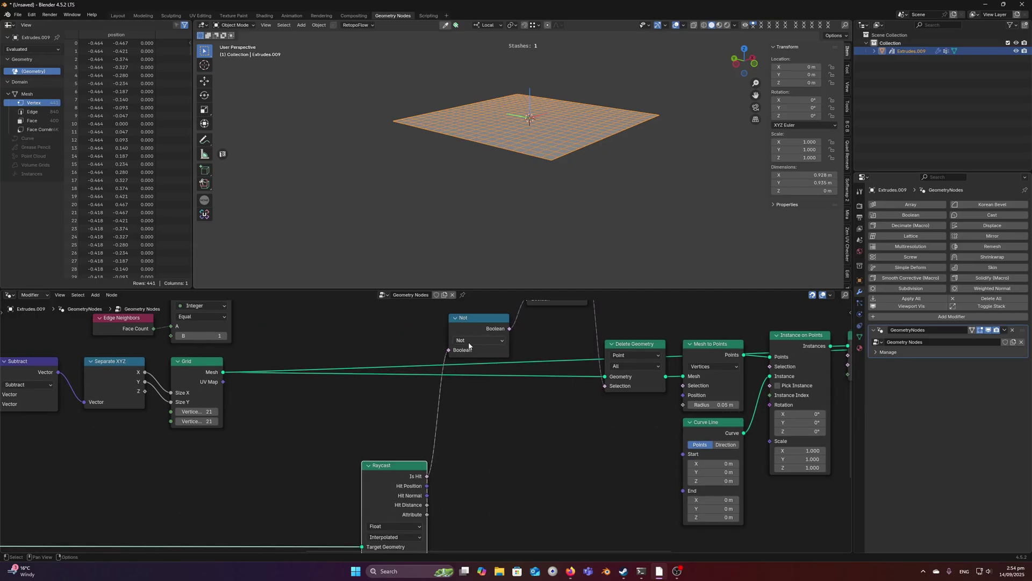
middle_click_drag(486, 340, 480, 381)
scroll(473, 381, "up", 1)
scroll(463, 382, "down", 2)
Preview the Not node's Boolean result on the Grid mesh with a Viewer node placed below the Not node
left_click(229, 418, "ctrl+shift")
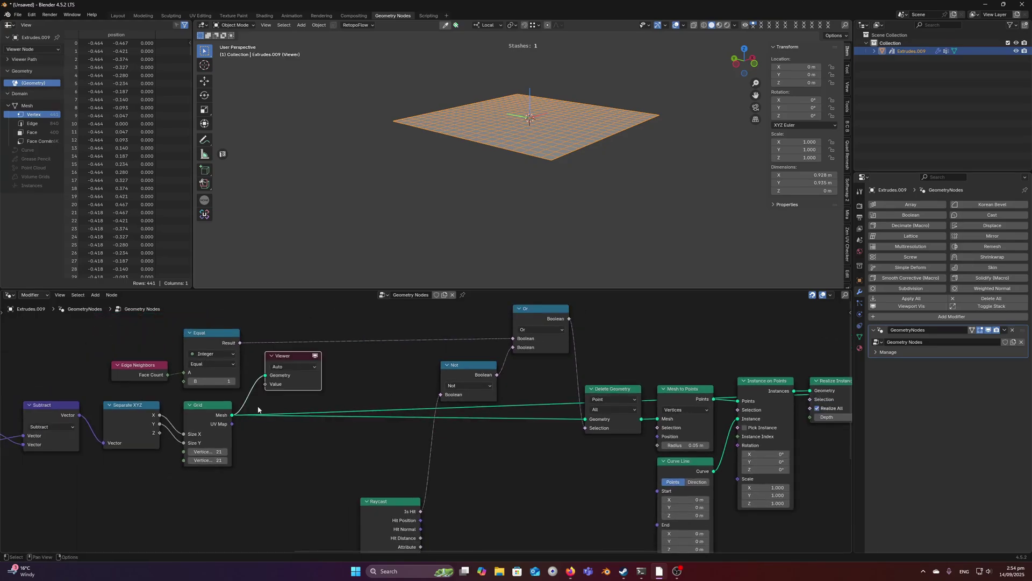
key("g")
left_click(567, 486)
left_click_drag(497, 375, 506, 498)
middle_click_drag(542, 163, 508, 174)
scroll(506, 116, "up", 3)
middle_click_drag(506, 117, 494, 260, "shift")
scroll(479, 187, "up", 2)
scroll(507, 461, "down", 2)
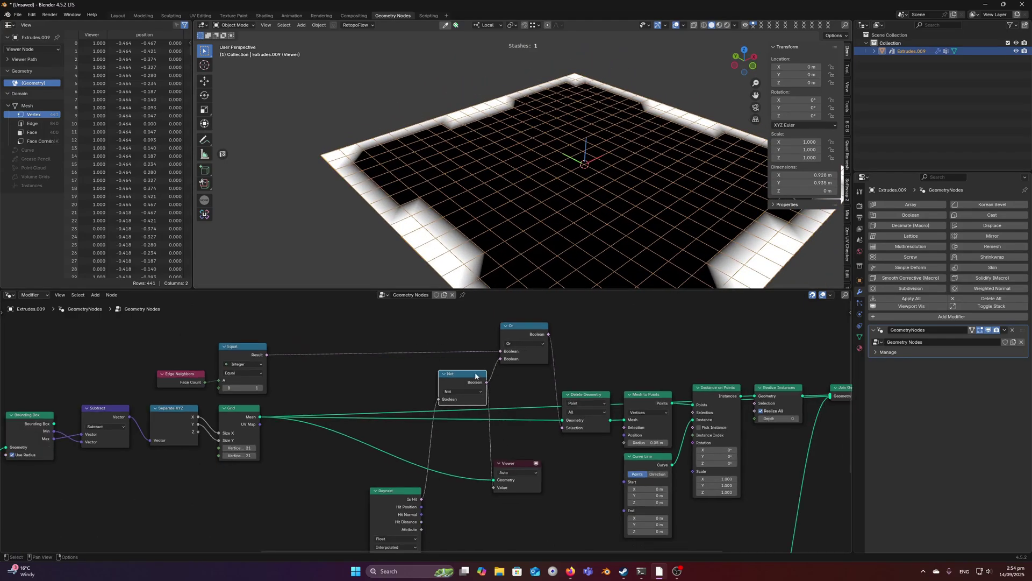
Move the Raycast node farther away from the Not node toward the Grid node's side
middle_click_drag(447, 465, 444, 439)
left_click(411, 429)
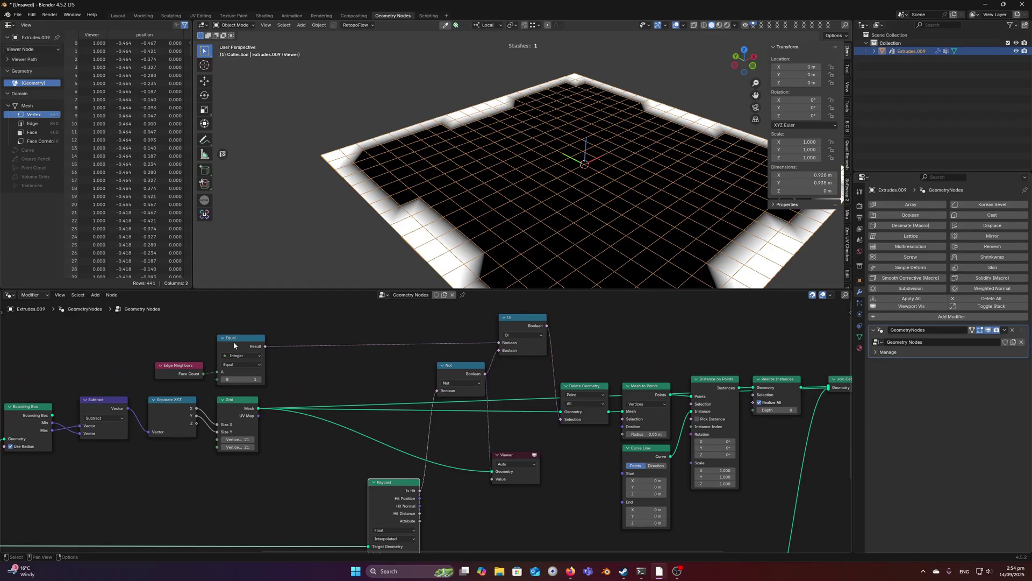
left_click(395, 480)
scroll(468, 425, "down", 1)
scroll(412, 445, "up", 1)
key("g")
left_click(383, 461)
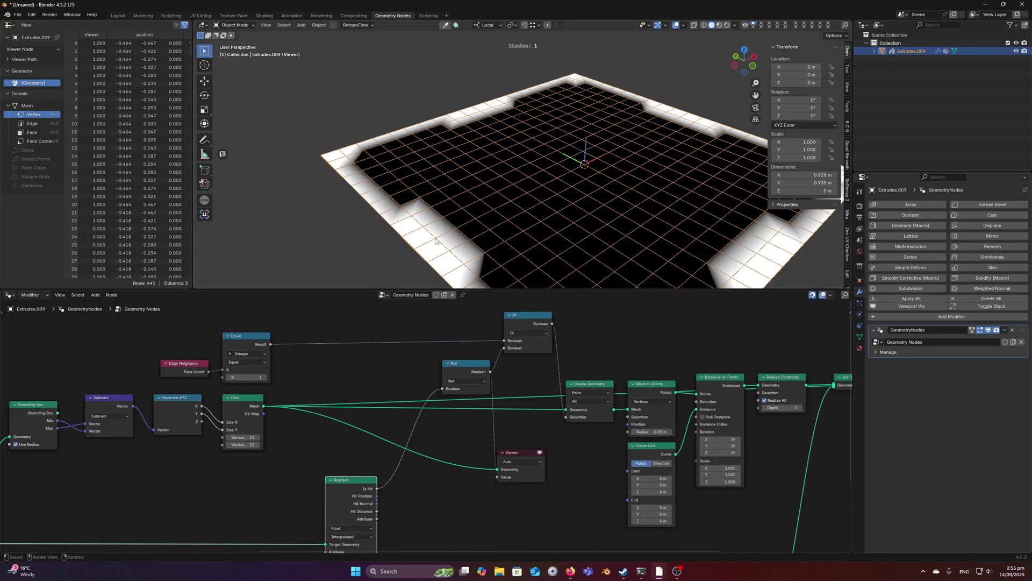
Examine the white masked areas along the grid's border, and delete the Viewer node
middle_click_drag(496, 376, 448, 370)
middle_click_drag(420, 217, 562, 180, "shift")
middle_click_drag(451, 278, 507, 235, "shift")
middle_click_drag(404, 192, 471, 250, "shift")
middle_click_drag(744, 89, 502, 254, "shift")
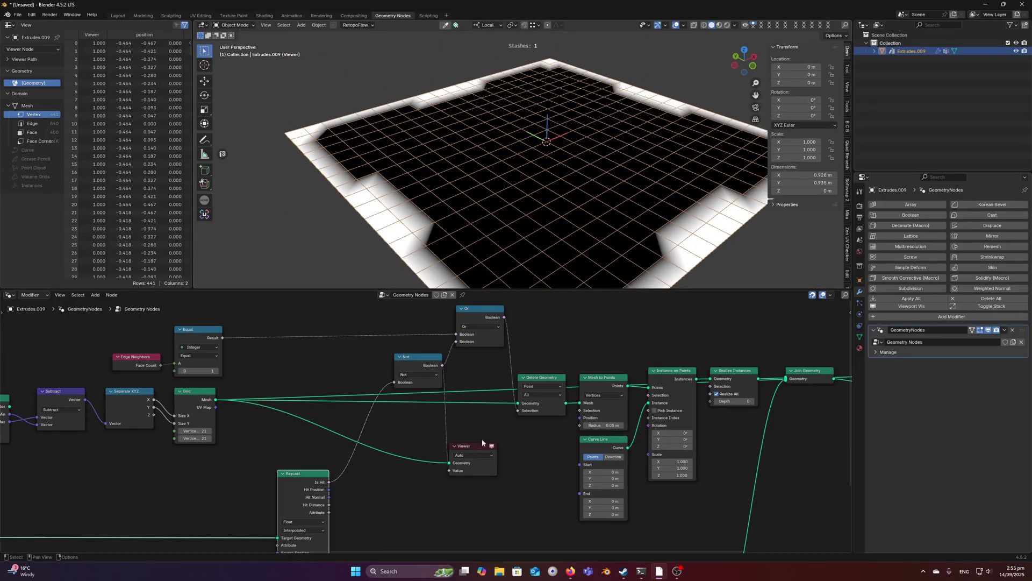
middle_click_drag(471, 447, 446, 410, "shift")
key("x")
Examine how the Or node combines the Equal and Not results for the Delete Geometry node
middle_click_drag(467, 326, 436, 338)
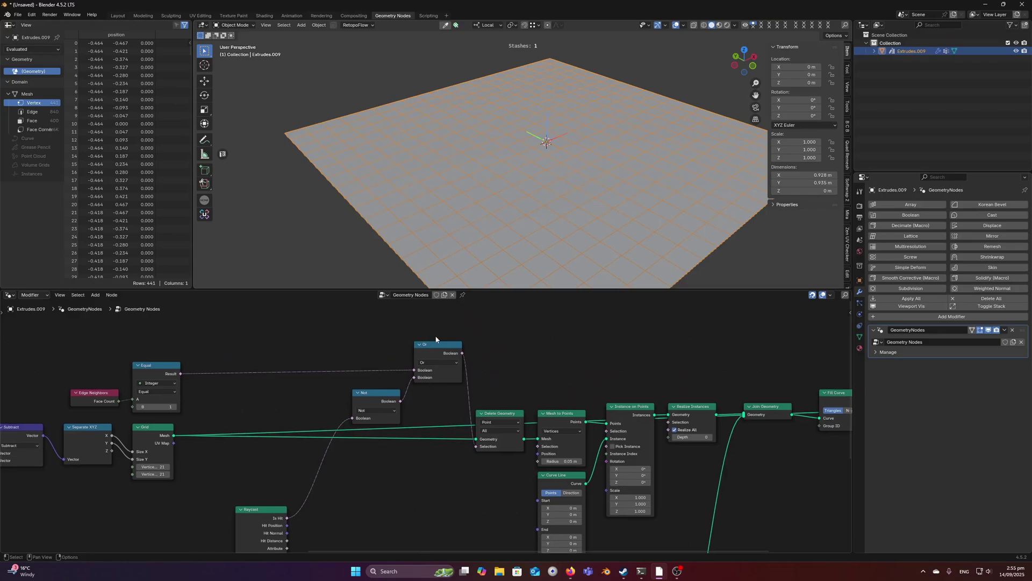
scroll(429, 348, "up", 1)
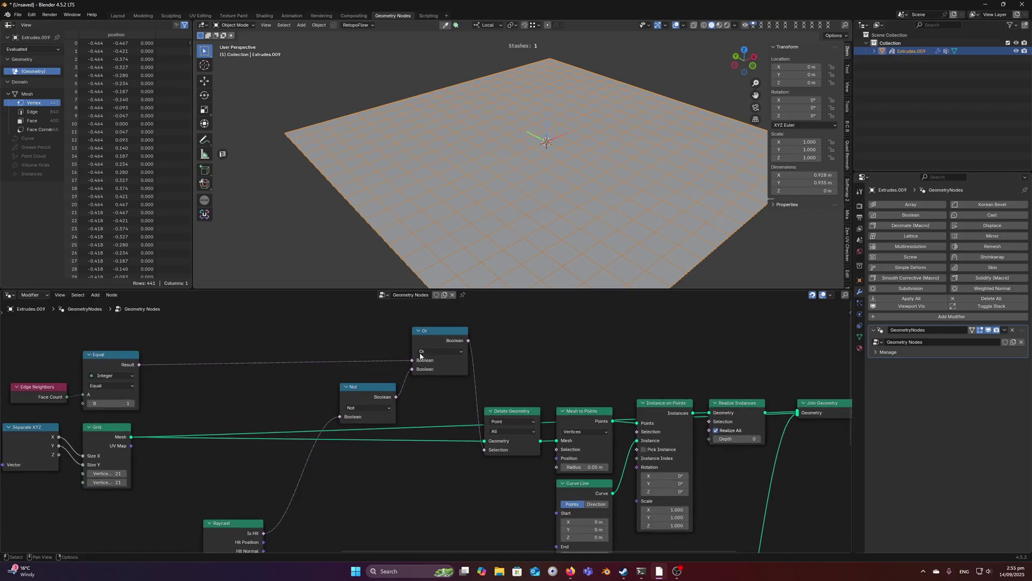
left_click_drag(435, 331, 436, 339)
middle_click_drag(406, 360, 488, 360)
scroll(301, 373, "up", 1)
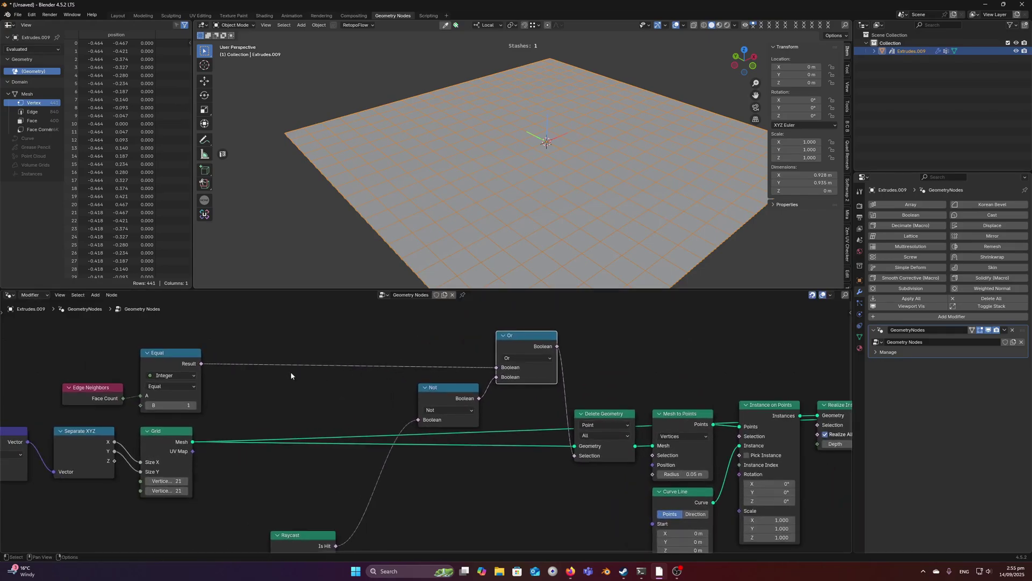
left_click(191, 365)
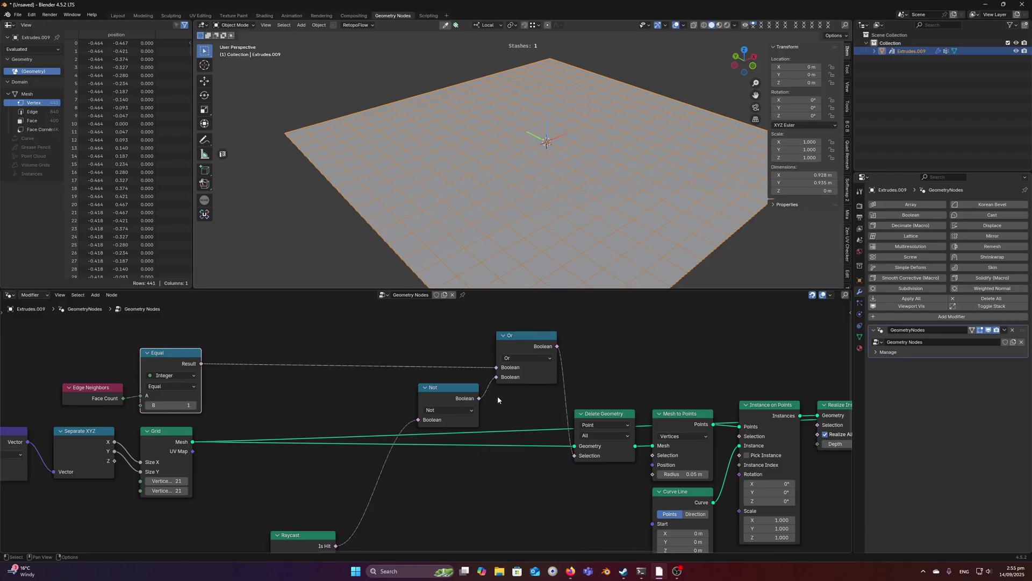
middle_click_drag(436, 392, 312, 395)
scroll(313, 395, "down", 1)
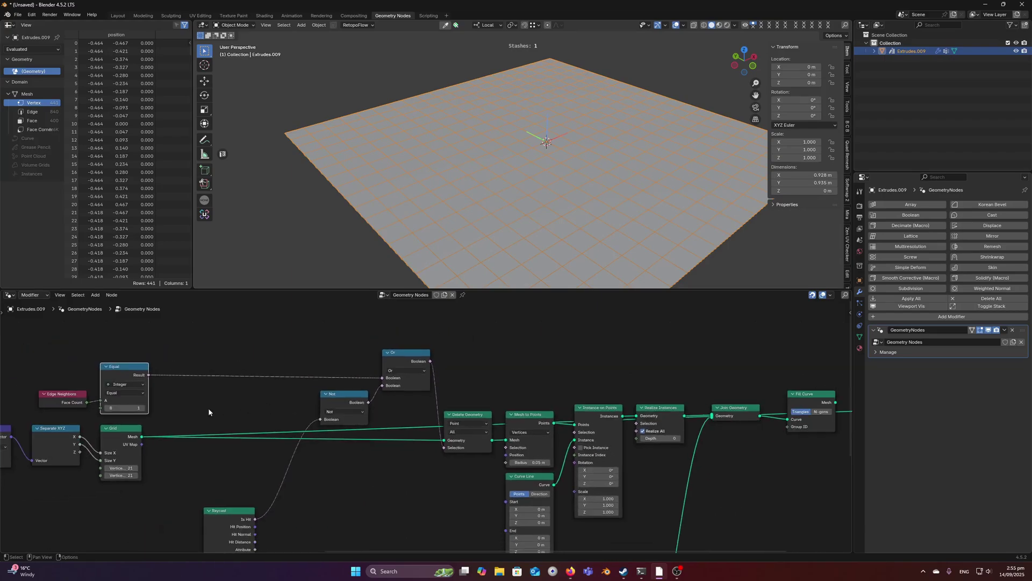
Preview the Delete Geometry node's result, followed by the Mesh to Points node's points
left_click(463, 416, "ctrl+shift")
scroll(494, 197, "down", 2)
middle_click_drag(498, 192, 471, 175, "shift")
middle_click_drag(534, 415, 456, 383)
scroll(458, 370, "up", 2)
left_click(456, 384, "ctrl+shift")
middle_click_drag(525, 360, 478, 346)
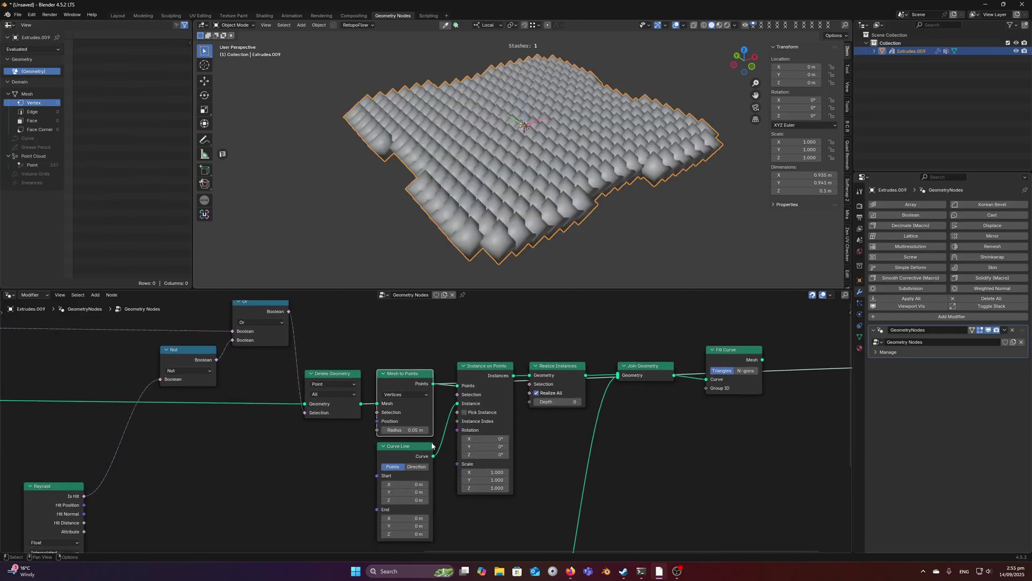
Set the Curve Line node's End Z to 0 m
middle_click_drag(436, 445, 415, 444)
left_click(407, 378)
scroll(429, 371, "up", 1)
middle_click_drag(419, 515, 432, 410)
scroll(431, 410, "up", 1)
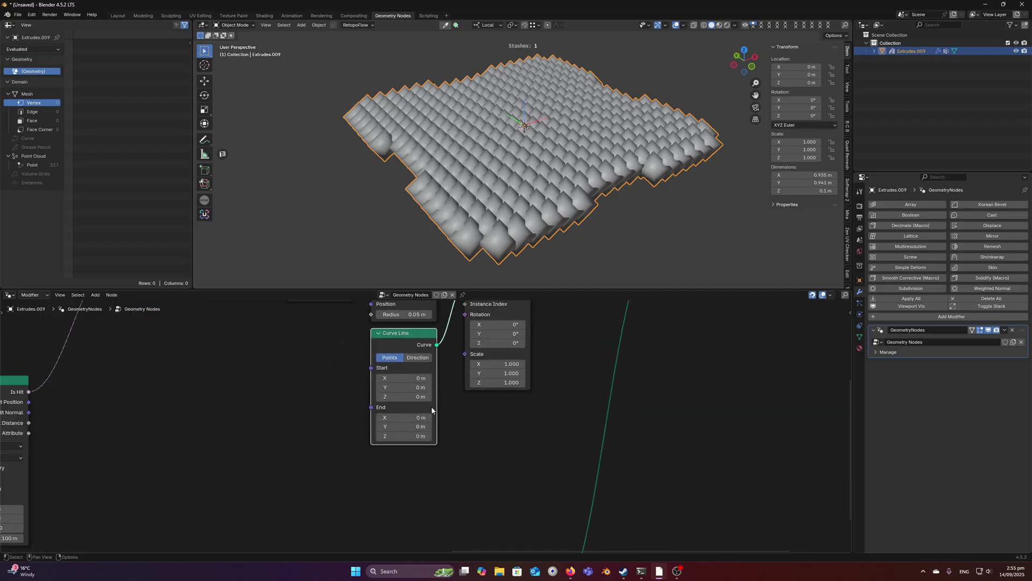
left_click(404, 437)
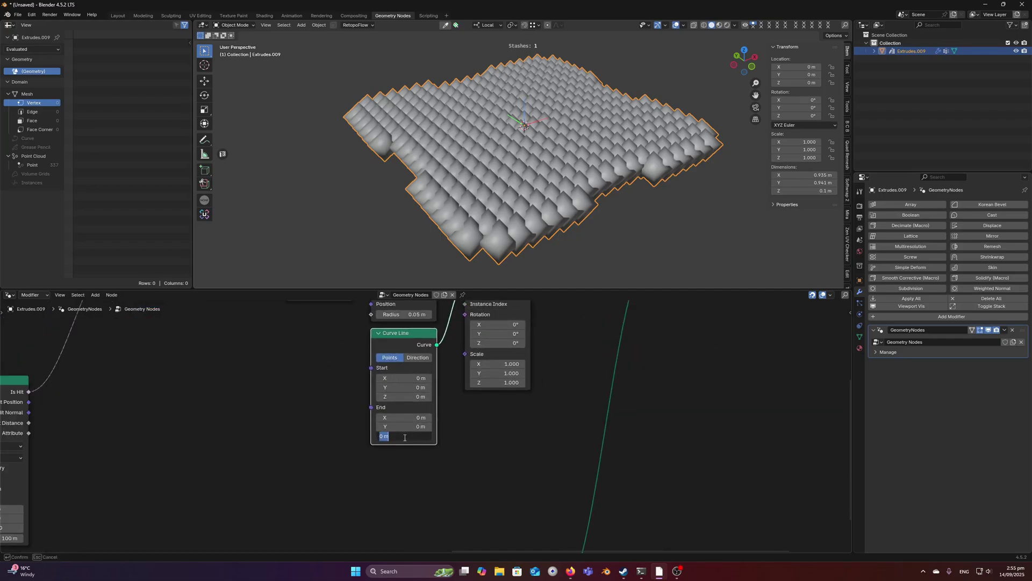
type("0")
key("Return")
Preview the output of the Instance on Points node
middle_click_drag(540, 302, 493, 423)
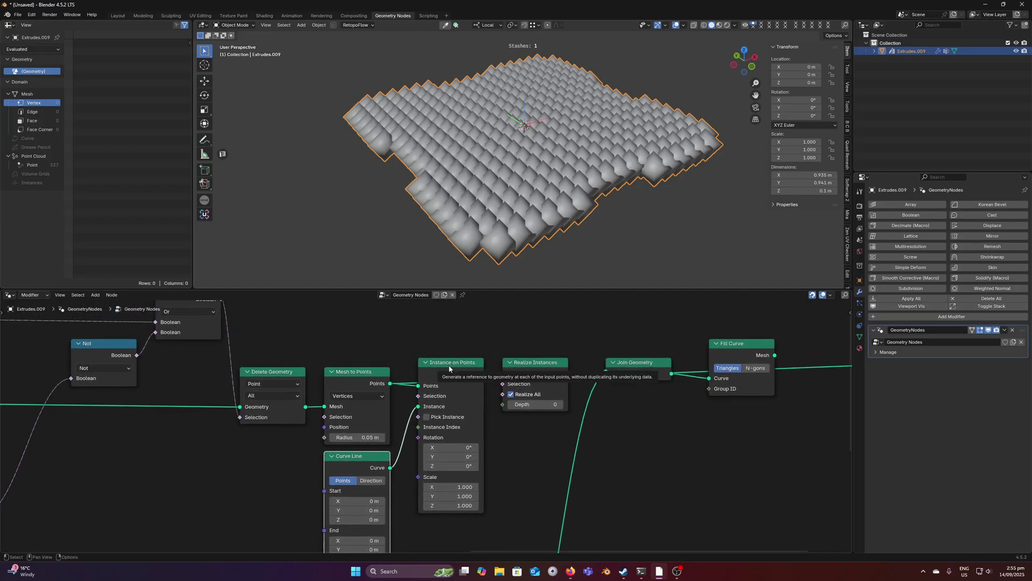
left_click(457, 363, "ctrl+shift")
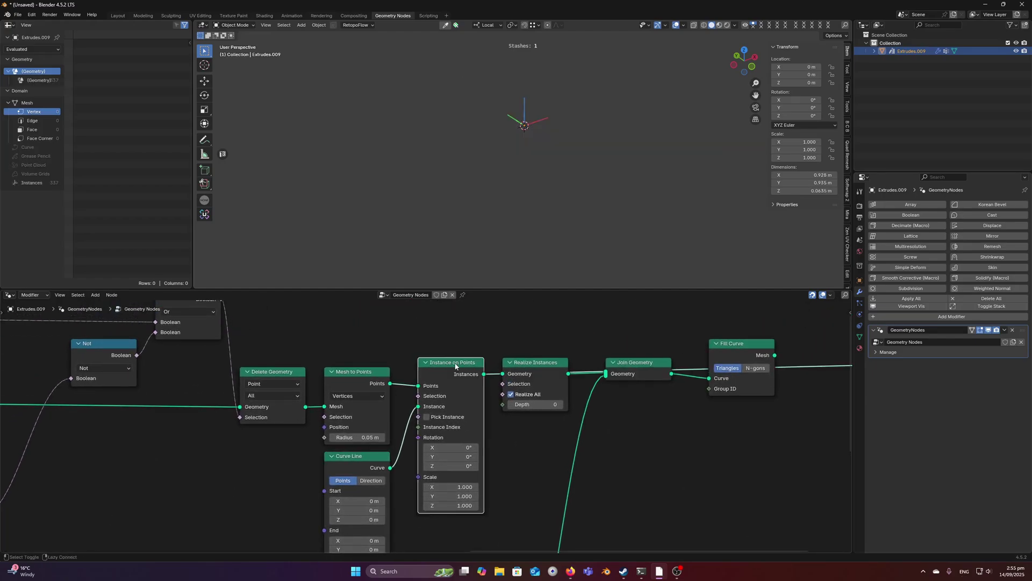
Preview the output of the Realize Instances node
middle_click_drag(526, 143, 523, 161)
middle_click_drag(472, 367, 457, 397)
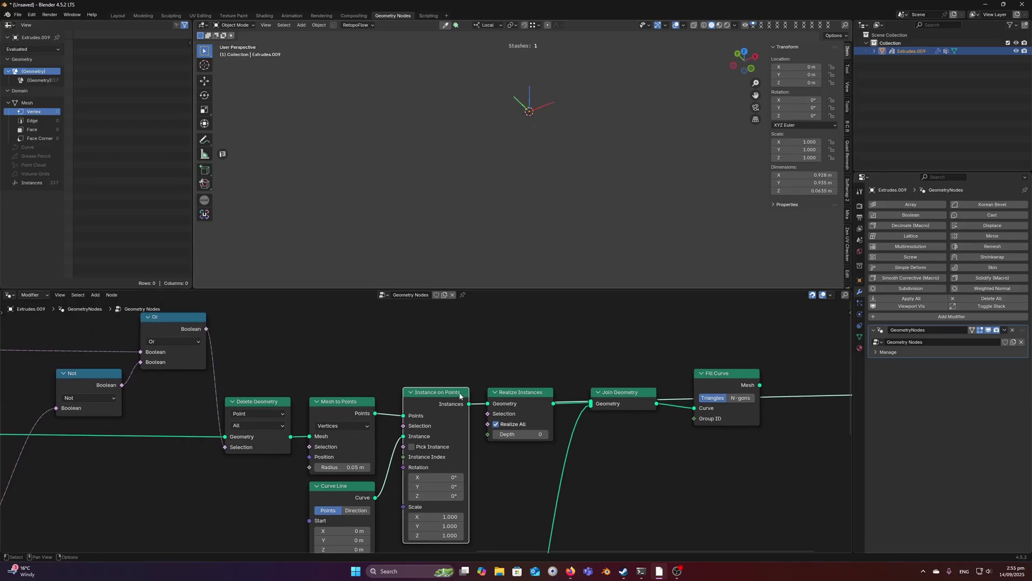
left_click(526, 393, "ctrl+shift")
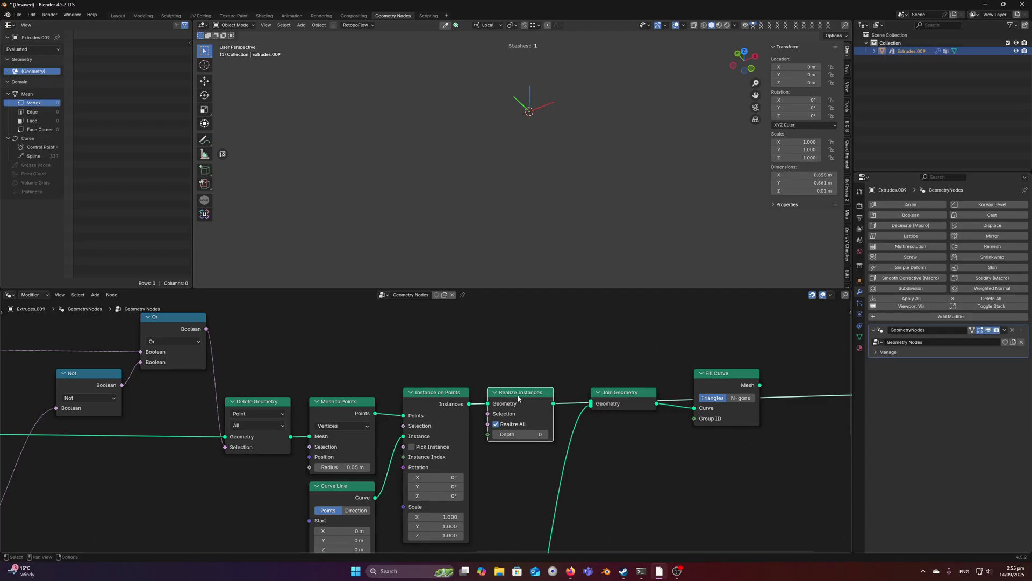
Preview the Mesh to Curve node's boundary curve at the start of the node tree
scroll(609, 380, "down", 1)
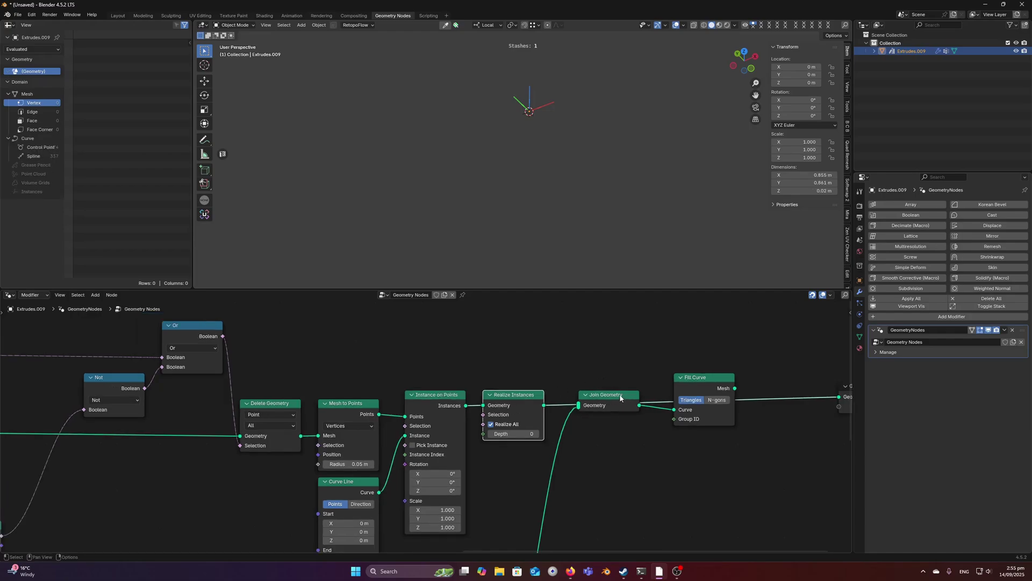
scroll(542, 402, "down", 1)
scroll(541, 412, "down", 4)
middle_click_drag(540, 412, 729, 334)
middle_click_drag(62, 449, 571, 398)
scroll(430, 398, "up", 1)
left_click(418, 406, "ctrl+shift")
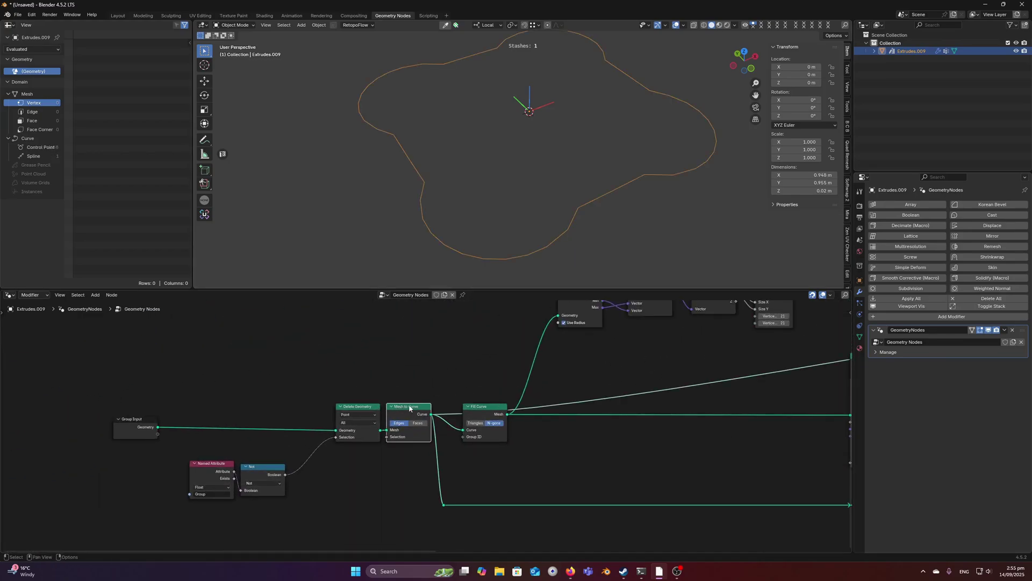
Preview the Join Geometry node that combines the boundary curve with the realized point instances
scroll(511, 413, "down", 3)
middle_click_drag(667, 366, 55, 457)
scroll(559, 383, "up", 3)
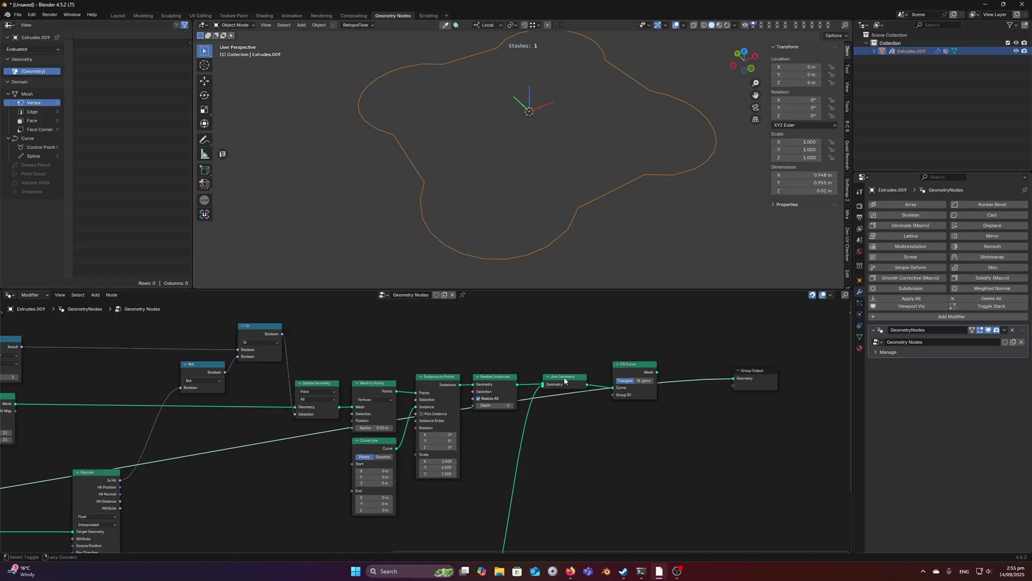
left_click(565, 380, "ctrl+shift")
middle_click_drag(565, 380, 541, 404)
left_click_drag(494, 192, 497, 192)
left_click(468, 178)
left_click_drag(457, 155, 503, 162)
left_click(497, 139)
left_click_drag(559, 183, 555, 192)
left_click_drag(443, 225, 446, 234)
right_click_drag(447, 231, 613, 194)
Preview the mesh from the final Fill Curve node set to Triangles
scroll(614, 390, "up", 3)
middle_click_drag(614, 390, 536, 391)
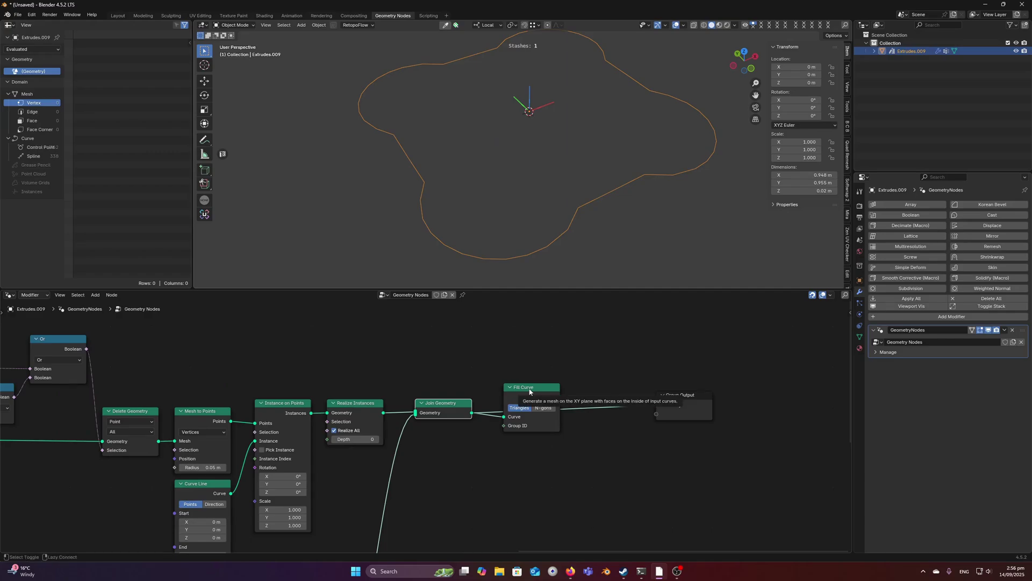
left_click(531, 389, "ctrl+shift")
middle_click_drag(538, 164, 542, 185)
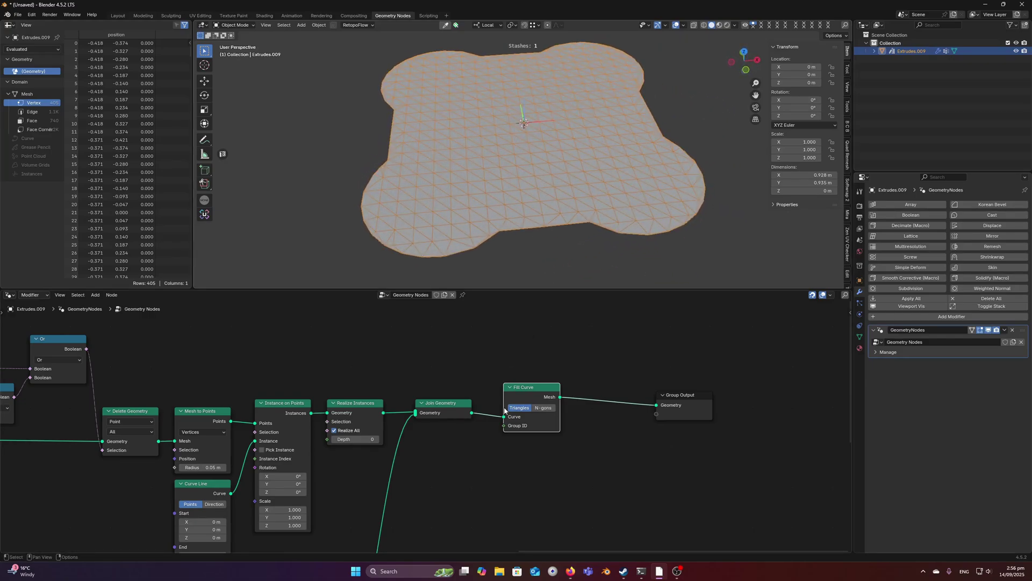
Set the Grid node's vertex count to 22 and inspect the filled mesh at that density
scroll(408, 401, "down", 4)
middle_click_drag(211, 391, 415, 390)
scroll(414, 390, "down", 1)
middle_click_drag(325, 376, 613, 344)
scroll(453, 390, "up", 2)
scroll(456, 414, "down", 1)
left_click_drag(454, 414, 438, 420)
middle_click_drag(700, 386, 357, 413)
middle_click_drag(634, 396, 475, 396)
scroll(553, 388, "up", 2)
middle_click_drag(520, 182, 499, 180, "shift")
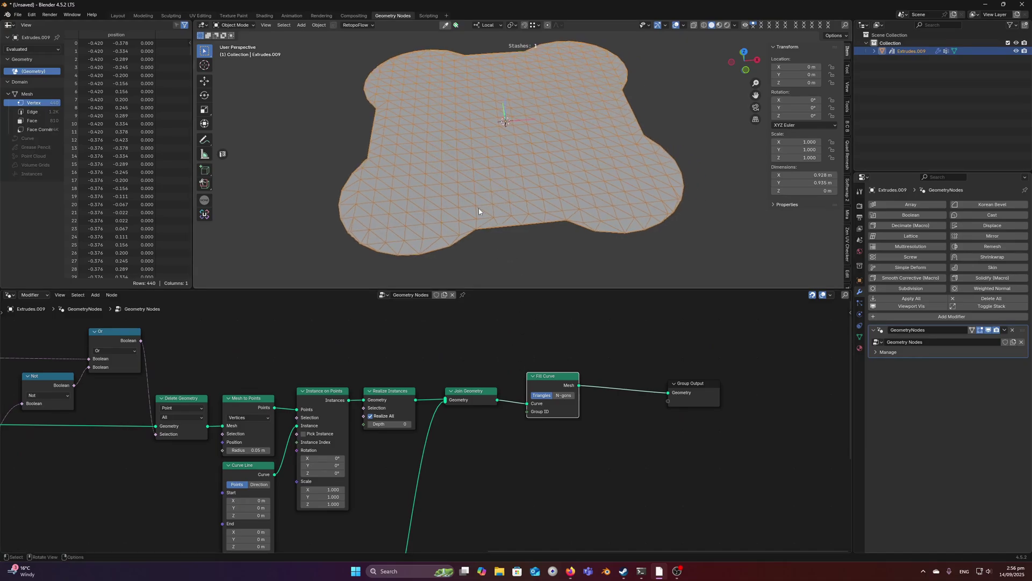
scroll(479, 211, "up", 4)
scroll(498, 201, "down", 4)
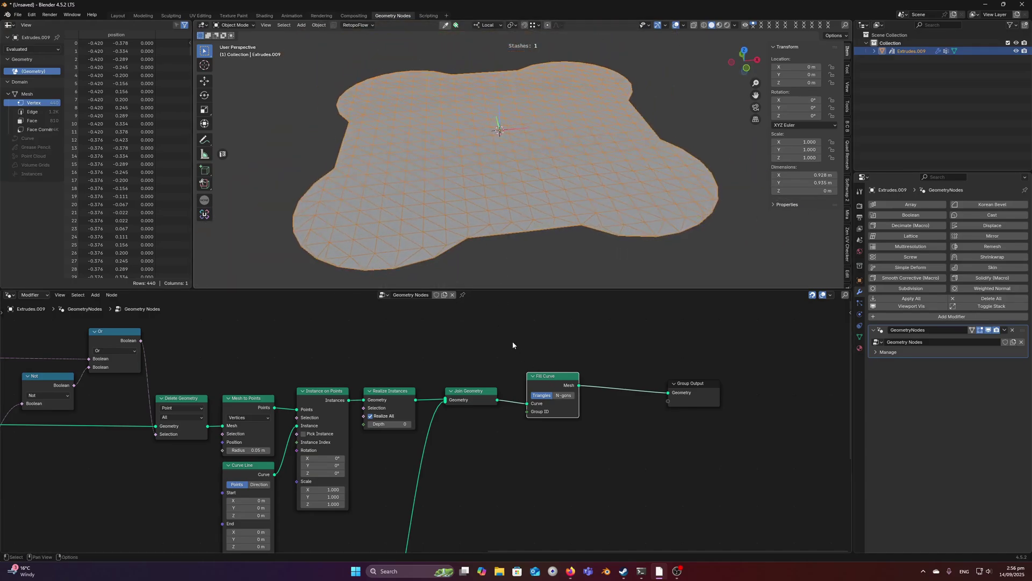
middle_click_drag(464, 180, 492, 143)
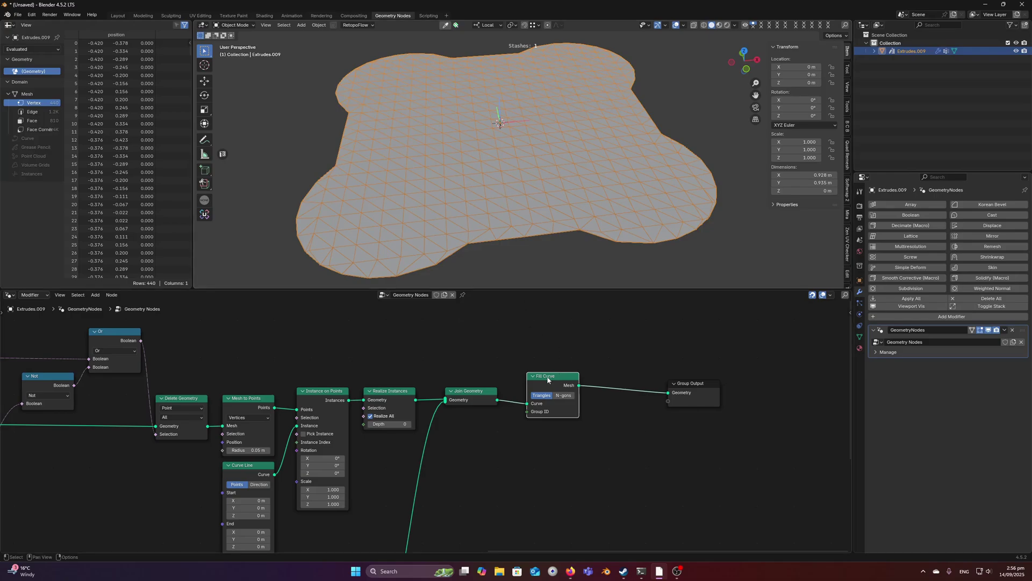
Add an unconnected Distribute Points on Faces node above the Join Geometry and Fill Curve nodes
middle_click_drag(547, 379, 542, 395)
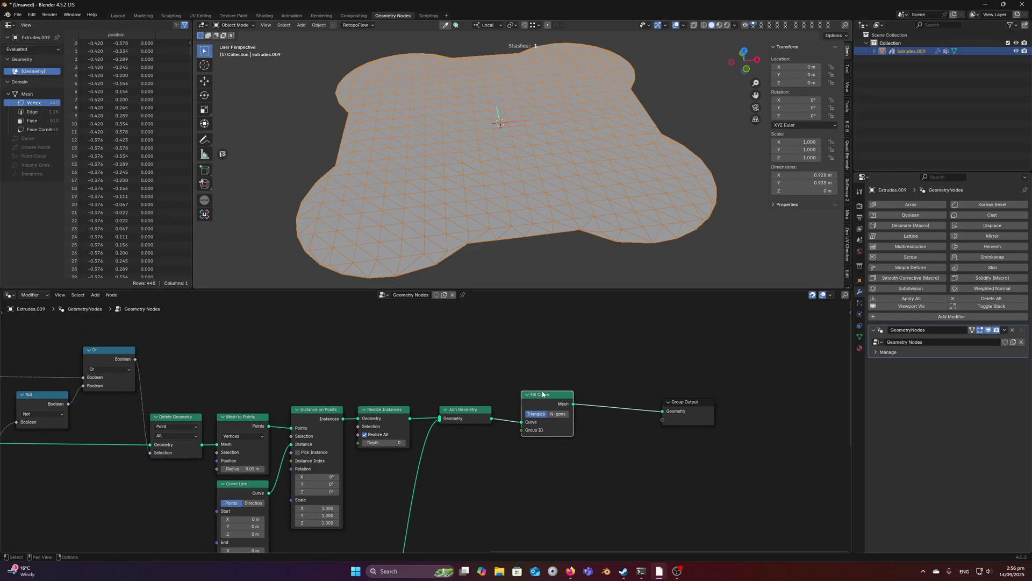
key("shift+a")
type("dis")
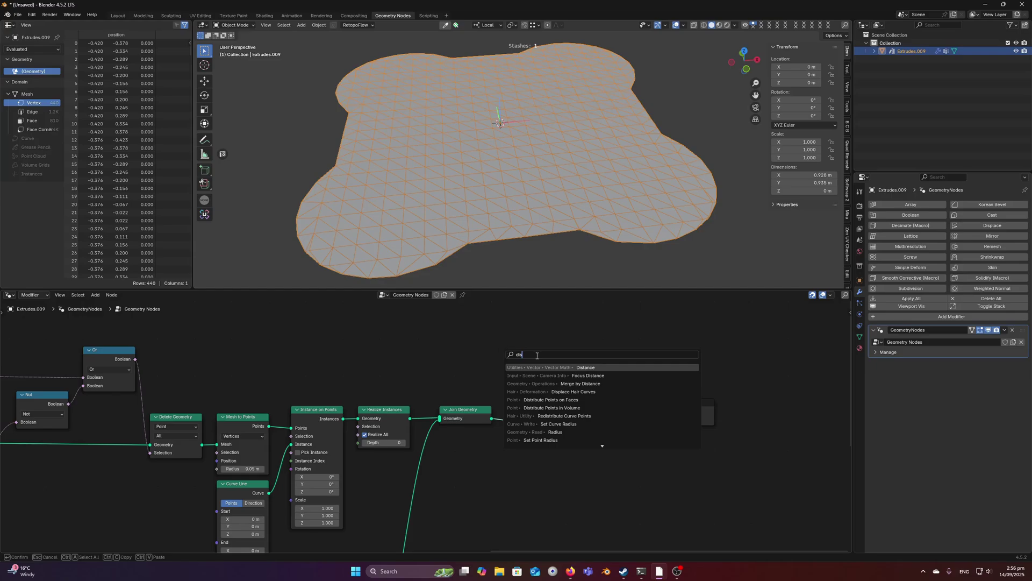
type("tr")
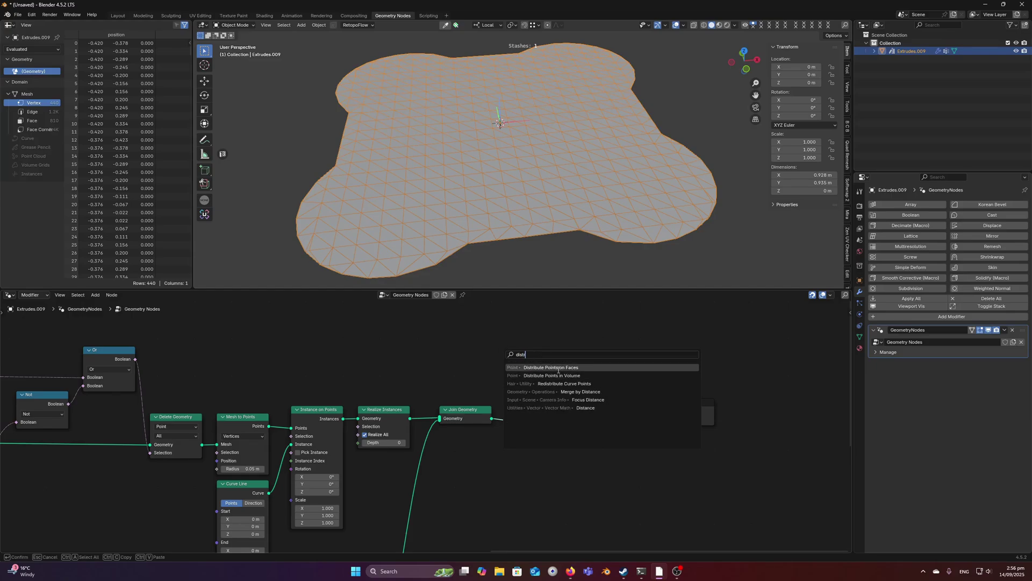
key("Return")
left_click(462, 319)
scroll(492, 374, "up", 5)
middle_click_drag(526, 373, 477, 392)
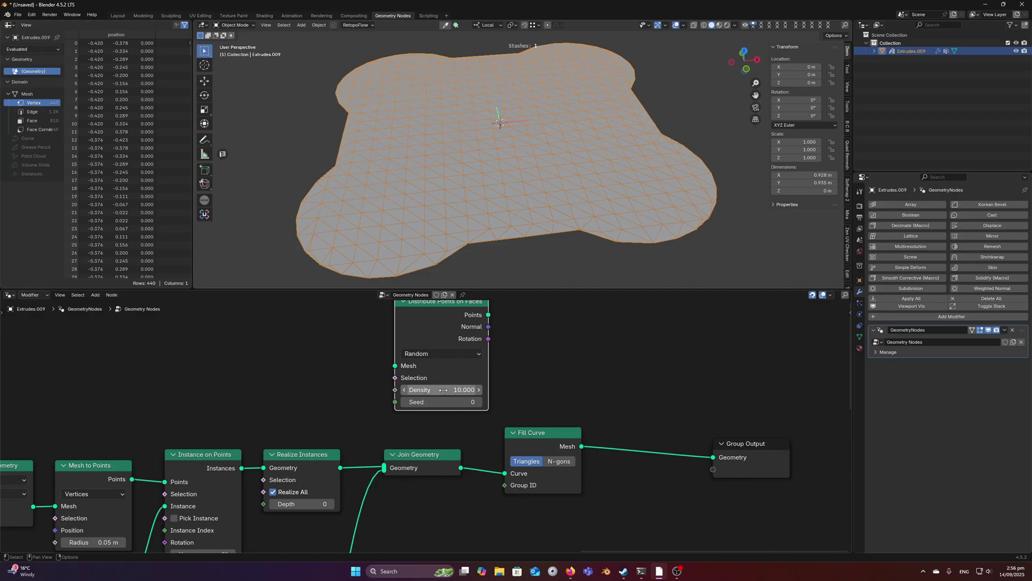
Shift the Distribute Points on Faces node slightly away from the Fill Curve node
scroll(472, 144, "down", 1)
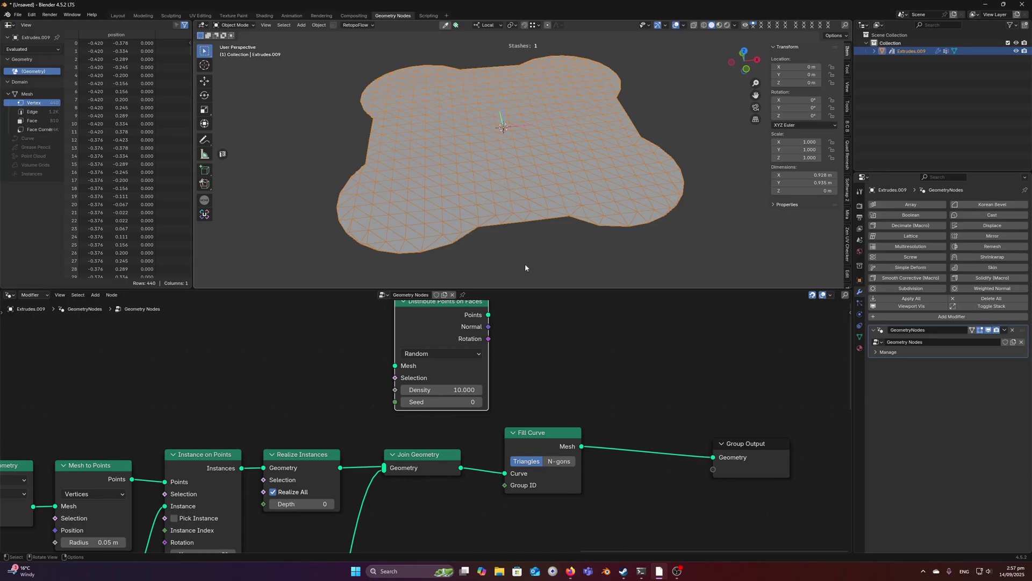
middle_click_drag(545, 338, 536, 361)
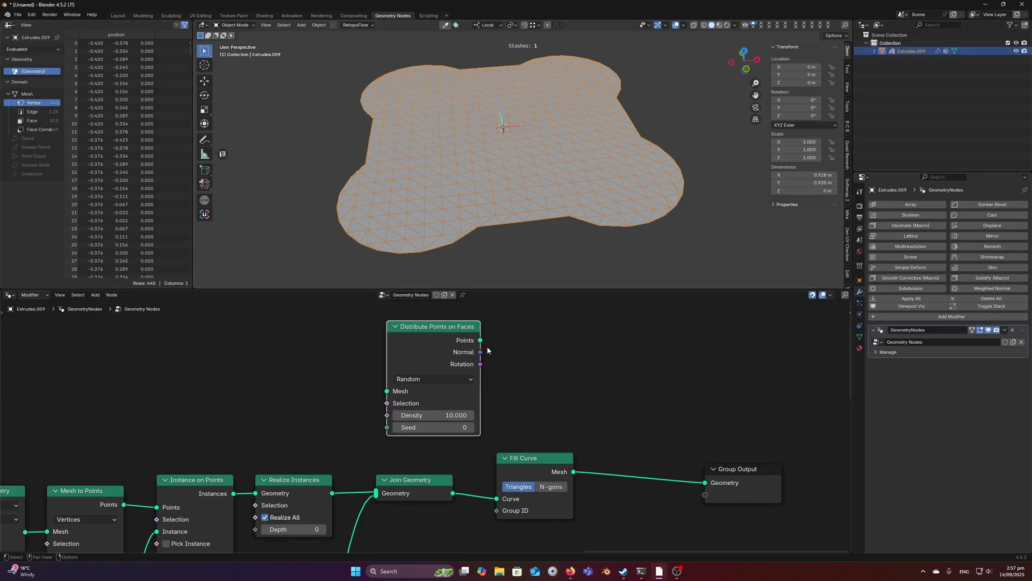
mouse_move(482, 337)
middle_mouse_down()
mouse_move(462, 347)
mouse_move(480, 349)
middle_mouse_up()
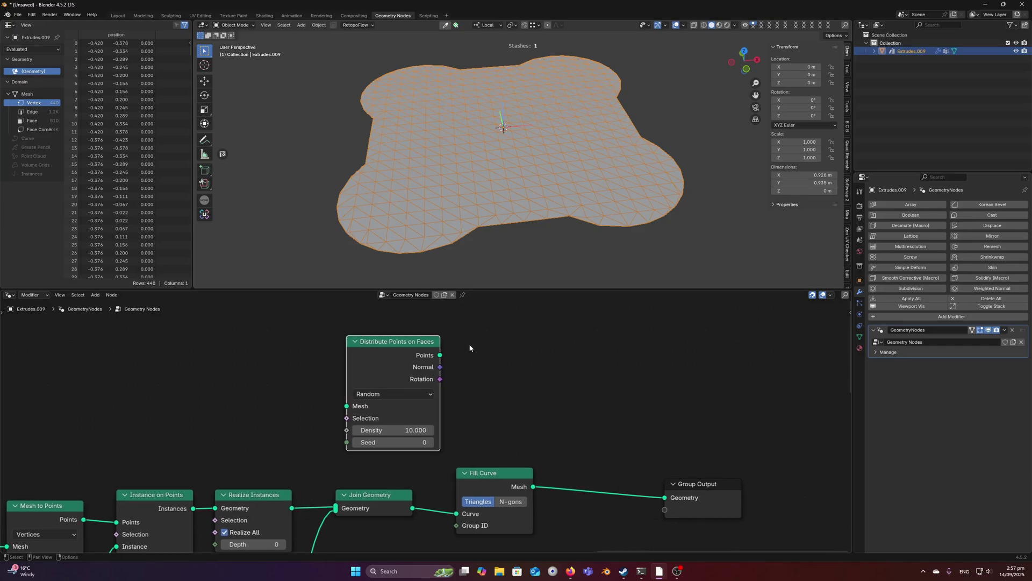
scroll(469, 343, "down", 1)
middle_click_drag(491, 198, 543, 224)
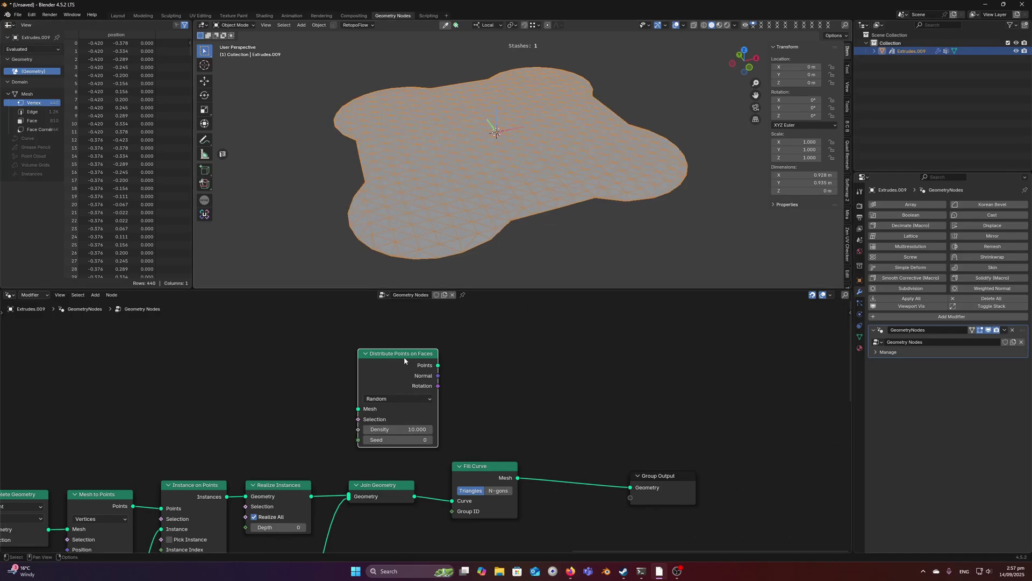
middle_click_drag(487, 351, 485, 359)
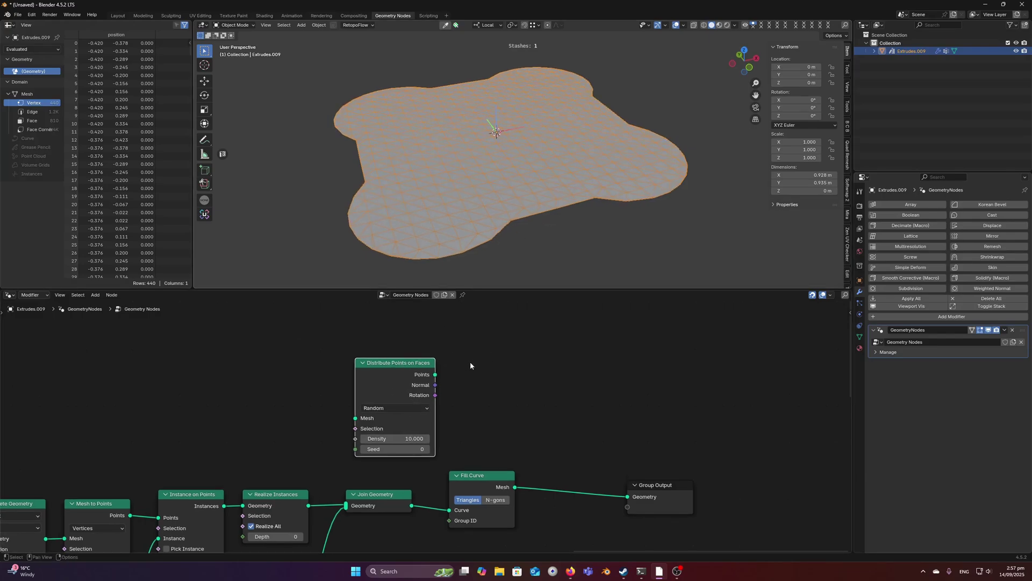
key("g")
left_click(454, 362)
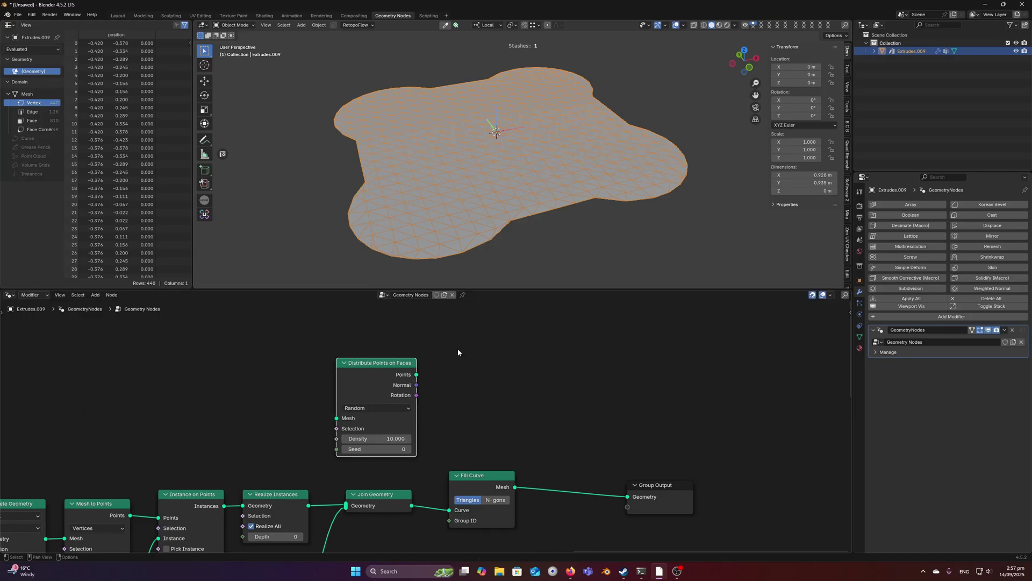
Inspect the outline's edge vertices up close and preview the first Fill Curve node, set to N-gons, for comparison
middle_click_drag(499, 220, 540, 179)
scroll(498, 179, "up", 6)
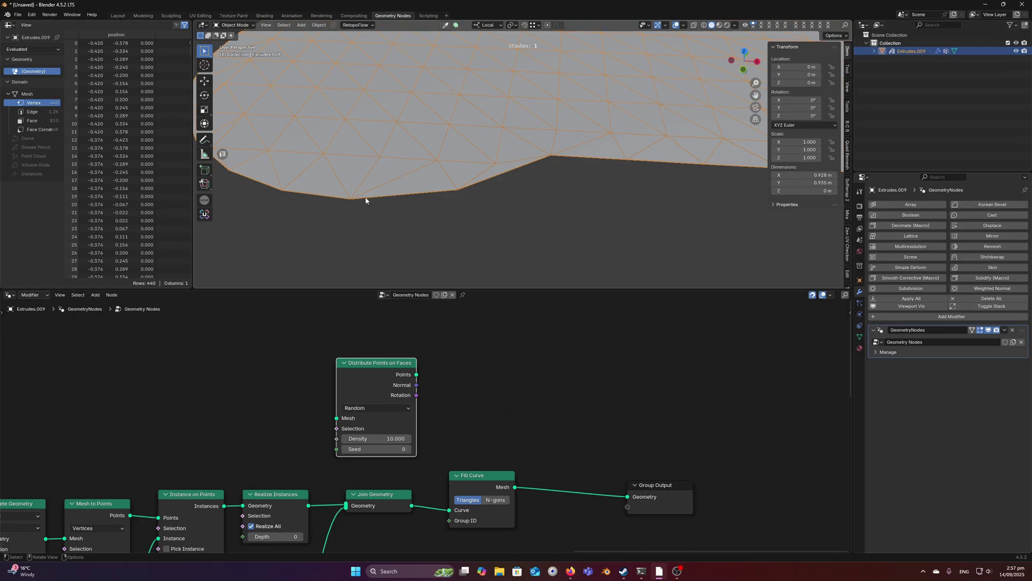
scroll(474, 422, "down", 8)
middle_click_drag(297, 423, 917, 259)
scroll(348, 422, "up", 2)
scroll(349, 422, "up", 2)
left_click(347, 419, "ctrl+shift")
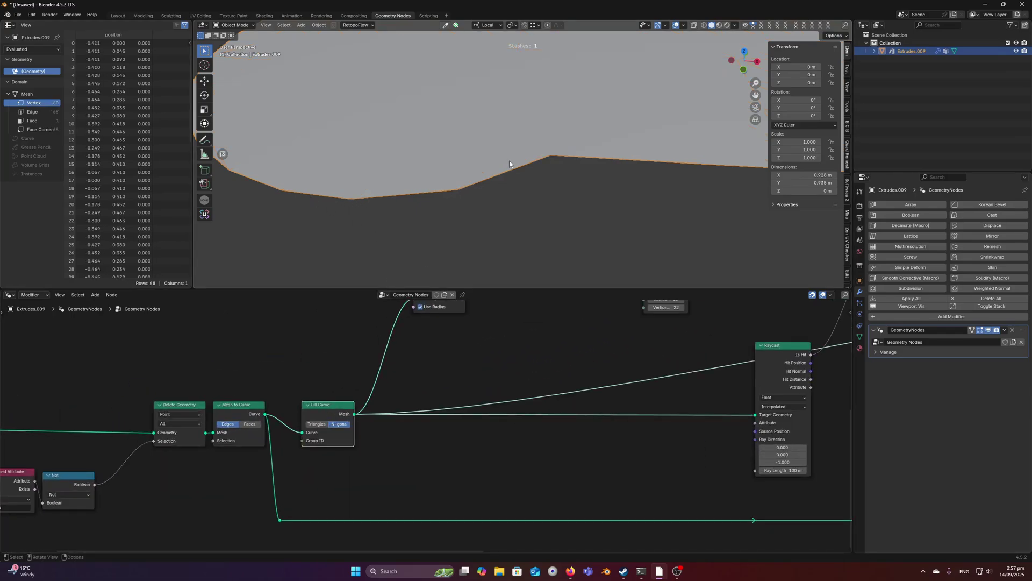
left_click_drag(458, 189, 459, 191)
left_click_drag(550, 154, 553, 155)
left_click_drag(352, 200, 344, 202)
mouse_move(333, 205)
right_mouse_down()
mouse_move(394, 167)
mouse_move(548, 158)
right_mouse_up()
Preview the final Fill Curve node again and inspect the triangulated mesh from several angles
scroll(541, 389, "down", 6)
mouse_move(542, 389)
middle_mouse_down()
mouse_move(234, 457)
mouse_move(2, 477)
middle_mouse_up()
scroll(538, 377, "up", 2)
left_click(519, 382, "ctrl+shift")
scroll(447, 167, "down", 4)
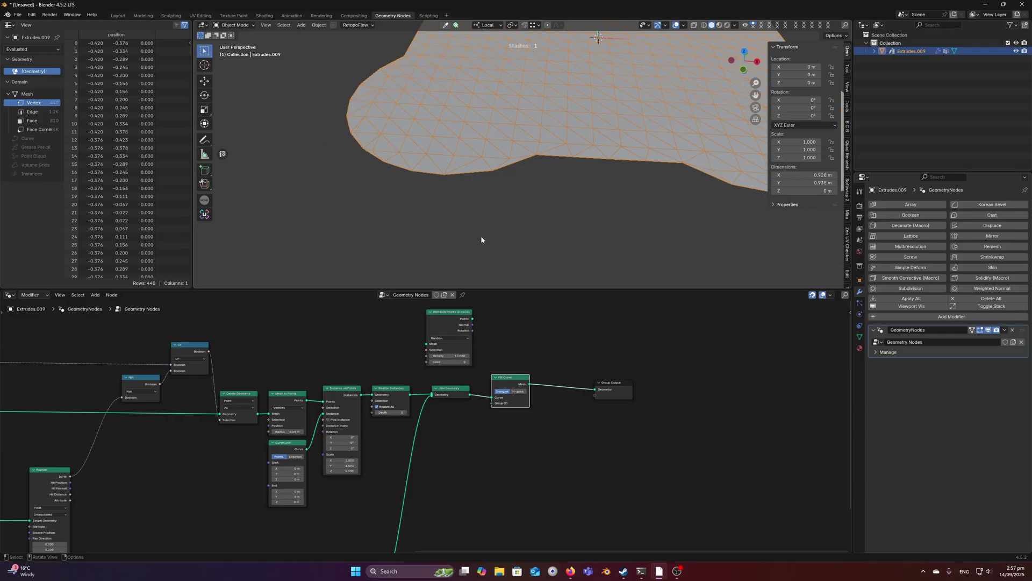
scroll(492, 158, "down", 2)
scroll(498, 157, "down", 3)
middle_click_drag(502, 152, 508, 151)
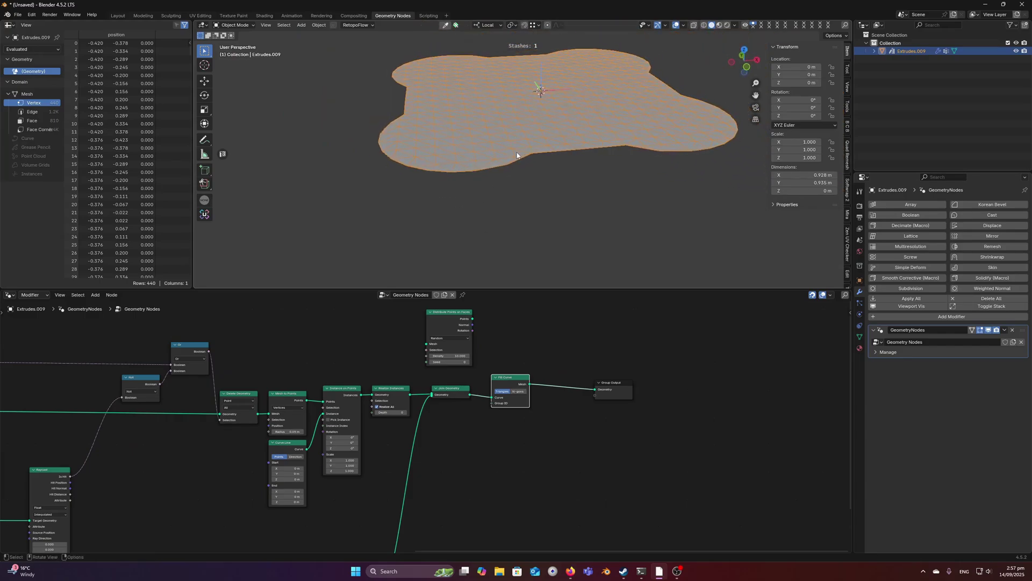
scroll(525, 162, "up", 4)
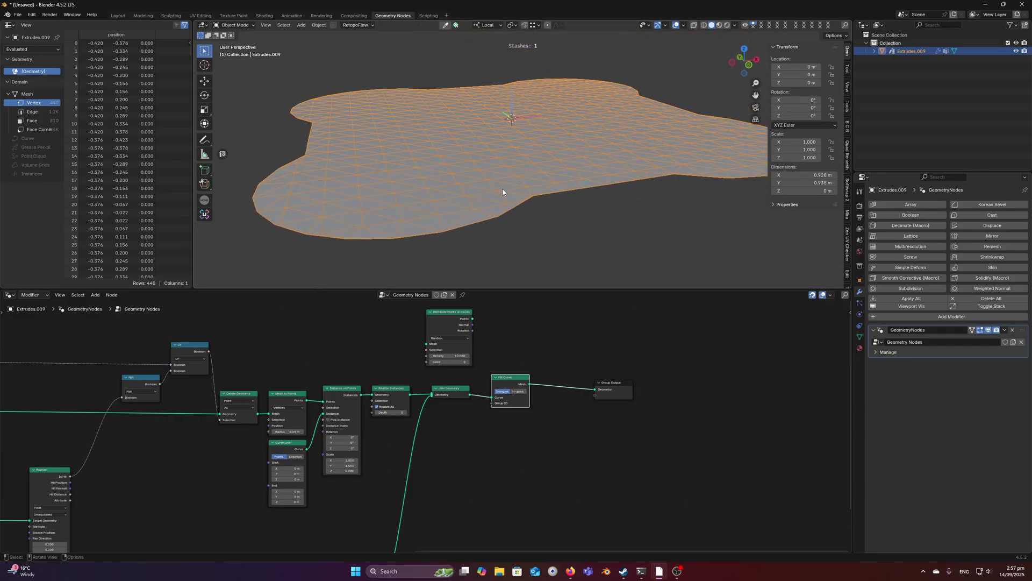
middle_click_drag(504, 191, 523, 202)
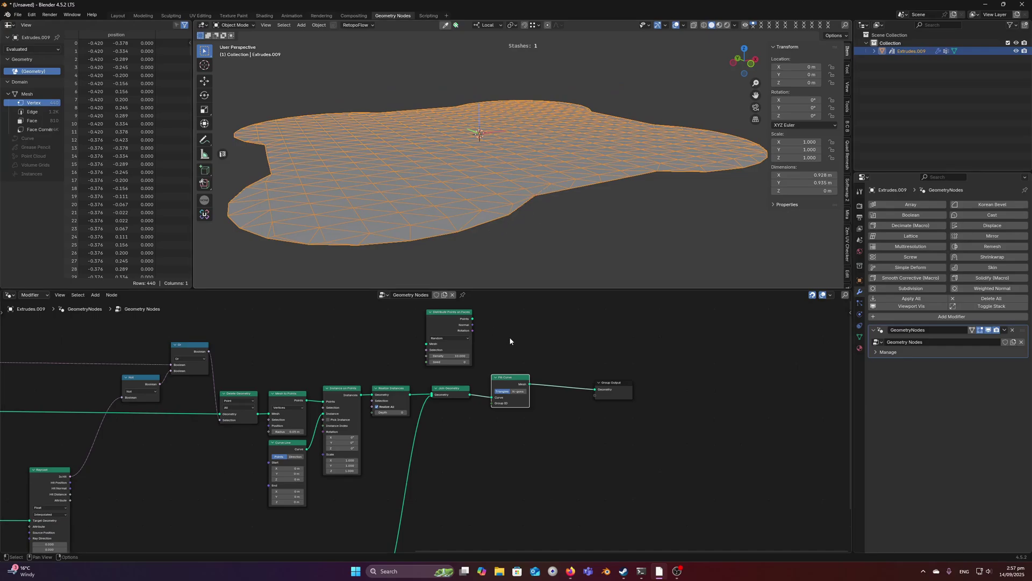
middle_click_drag(515, 159, 489, 186)
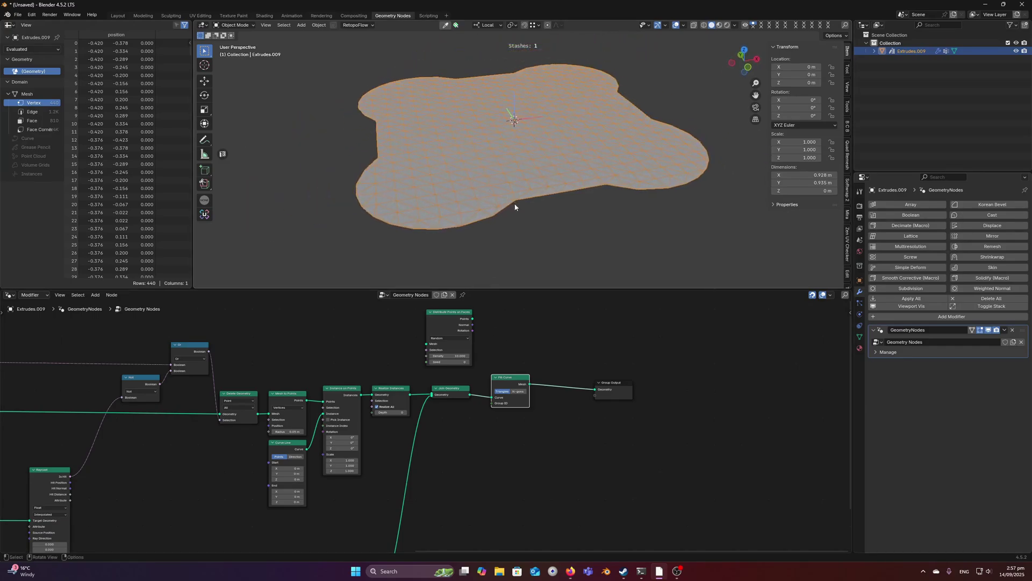
Compare the original mesh with the filled result by toggling the Geometry Nodes modifier's viewport display, leaving it off
left_click(989, 330)
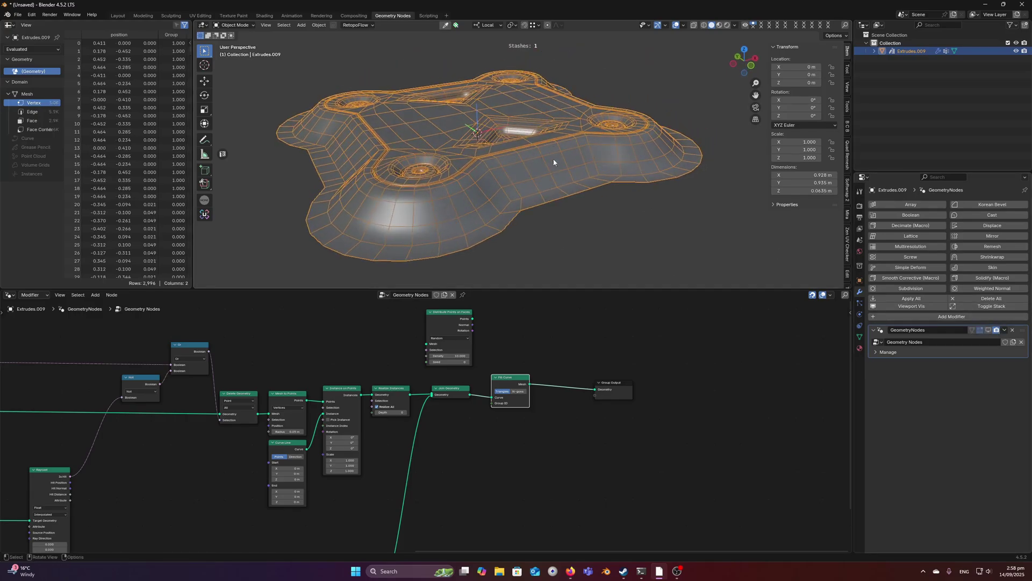
left_click(989, 330)
scroll(560, 217, "up", 1)
middle_click_drag(560, 216, 527, 217)
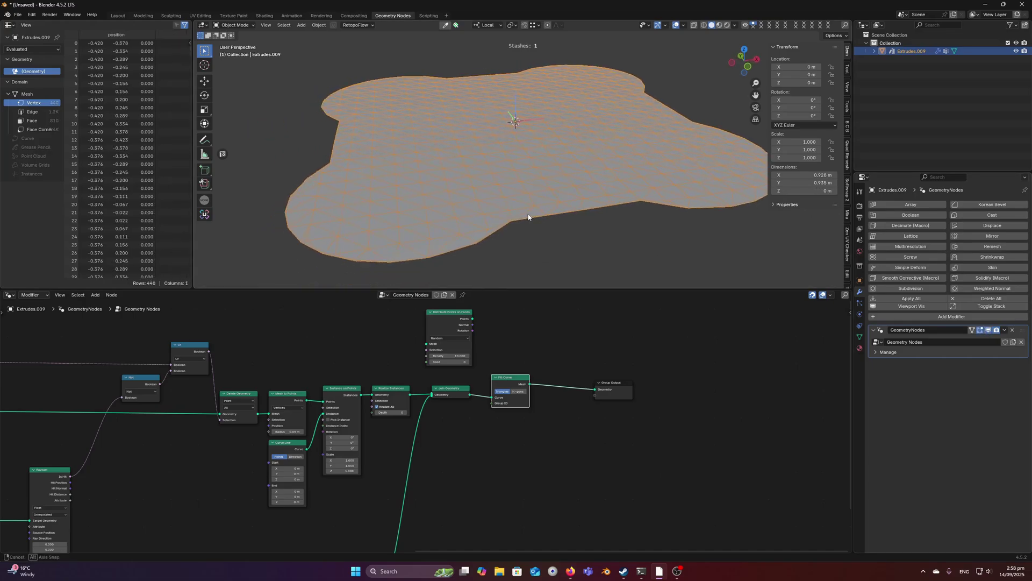
left_click(989, 330)
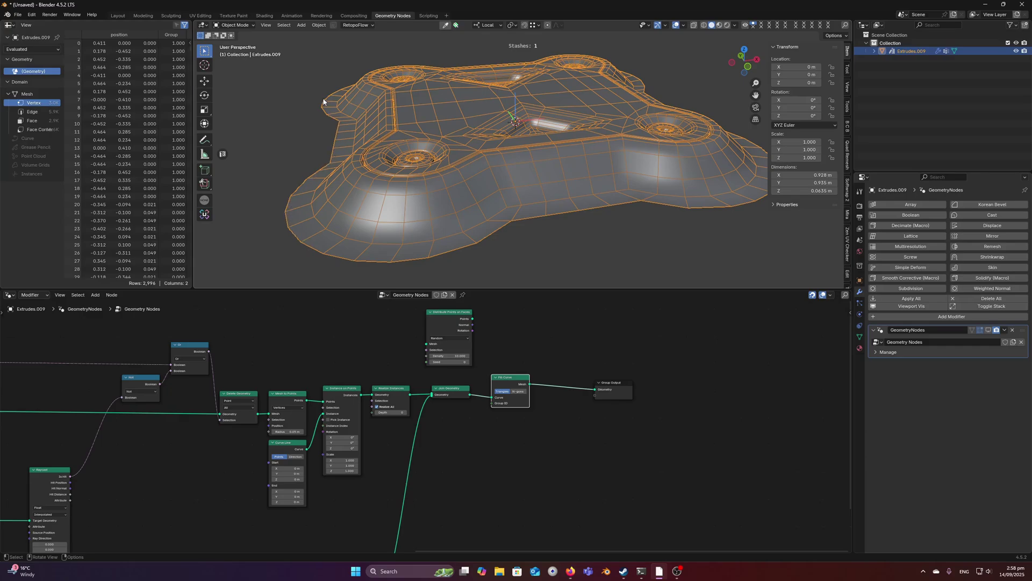
middle_click_drag(566, 175, 589, 192)
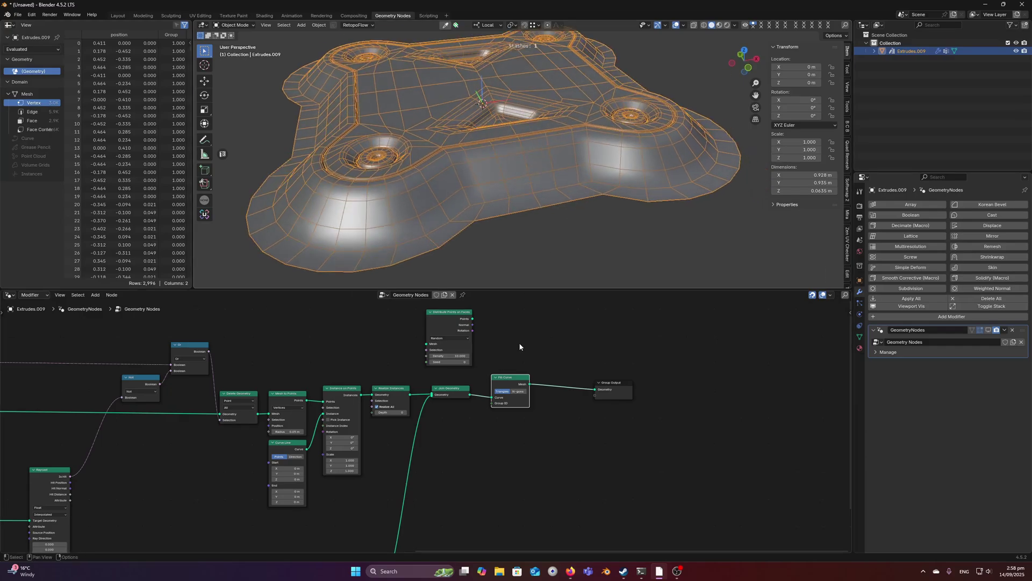
Move the Distribute Points on Faces node directly above the final Fill Curve node and re-enable the modifier in the viewport
middle_click_drag(437, 313, 421, 353)
left_click_drag(422, 357, 480, 359)
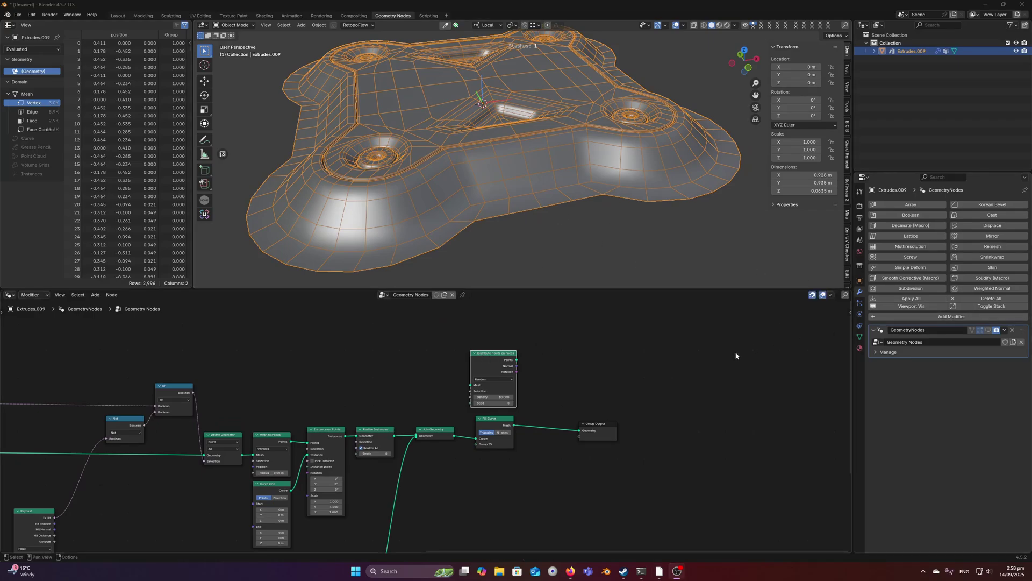
left_click(989, 330)
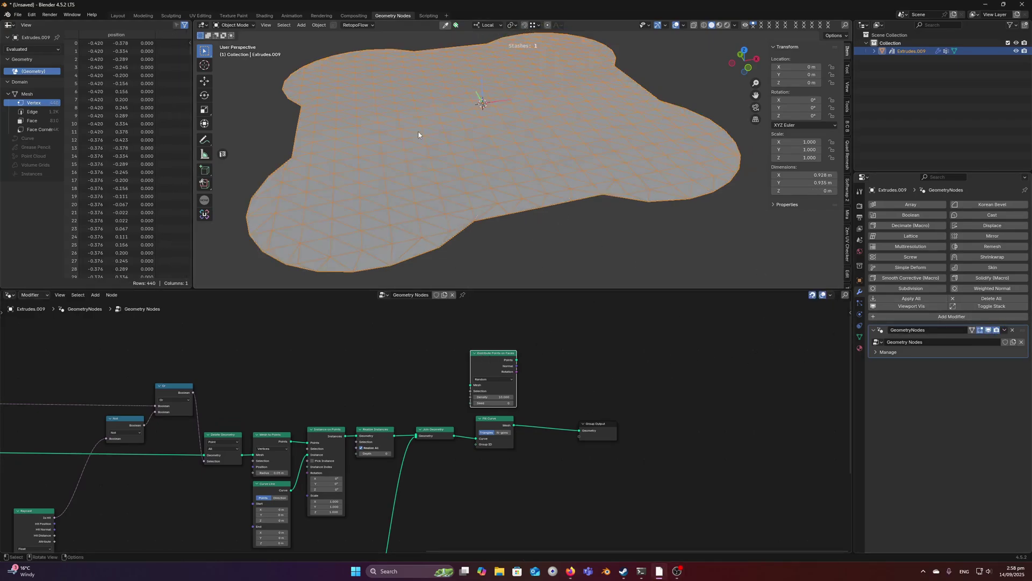
mouse_move(513, 142)
middle_mouse_down()
mouse_move(491, 203)
mouse_move(518, 166)
mouse_move(552, 185)
mouse_move(494, 156)
mouse_move(493, 134)
mouse_move(510, 129)
middle_mouse_up()
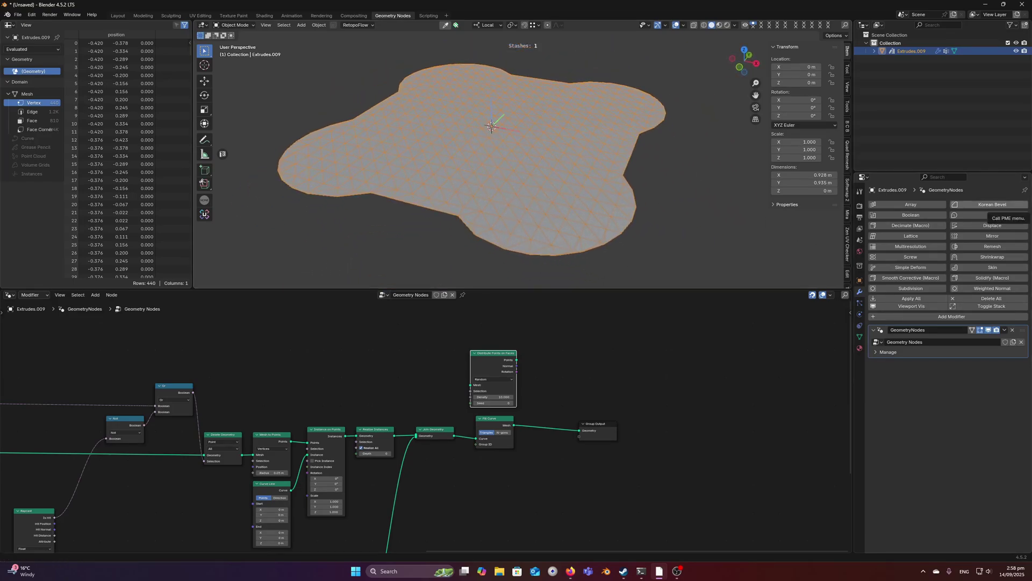